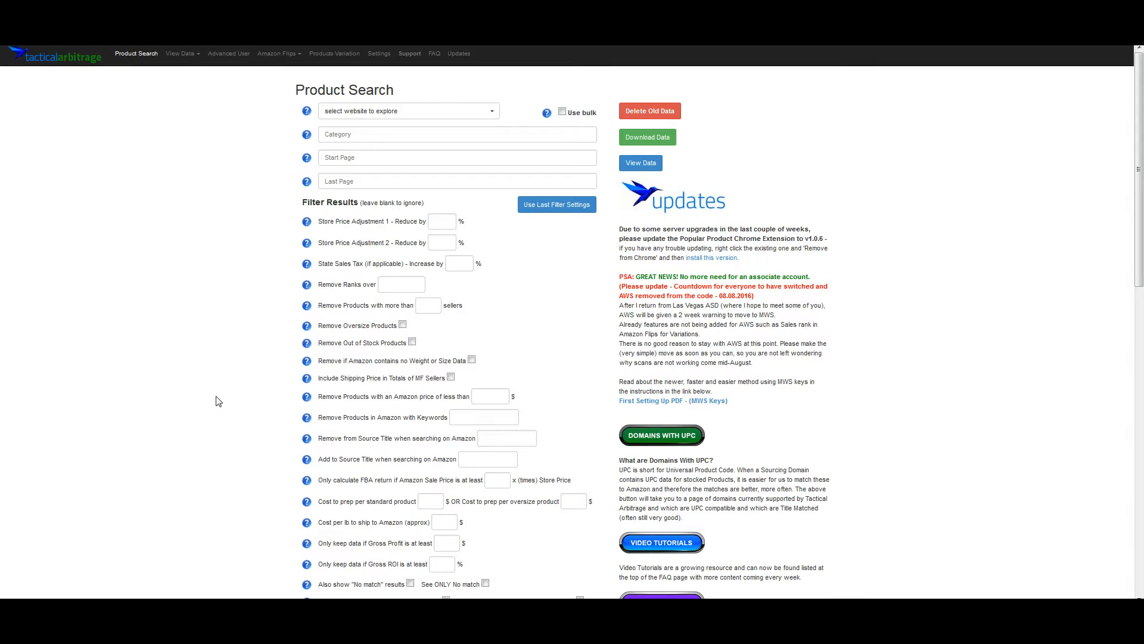
- Check which API is selected for use in the Settings tab, then return to Product Search
{"action": "left_click", "coordinate": [222, 391]}
{"action": "left_click", "coordinate": [269, 309]}
{"action": "key", "text": "ctrl+Tab"}
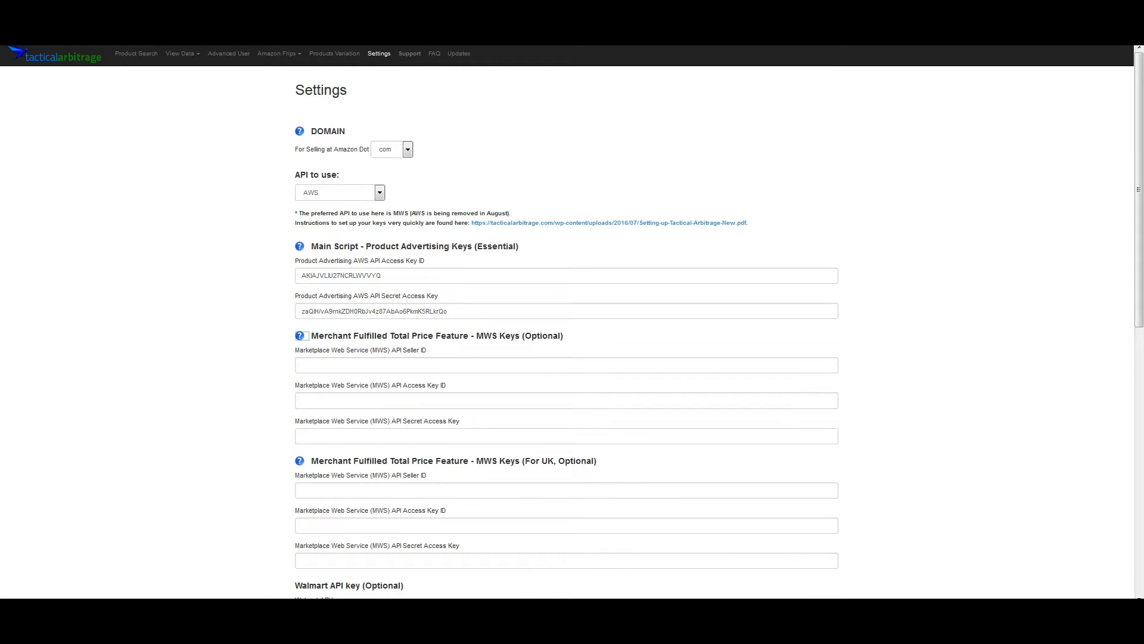
{"action": "left_click", "coordinate": [330, 192]}
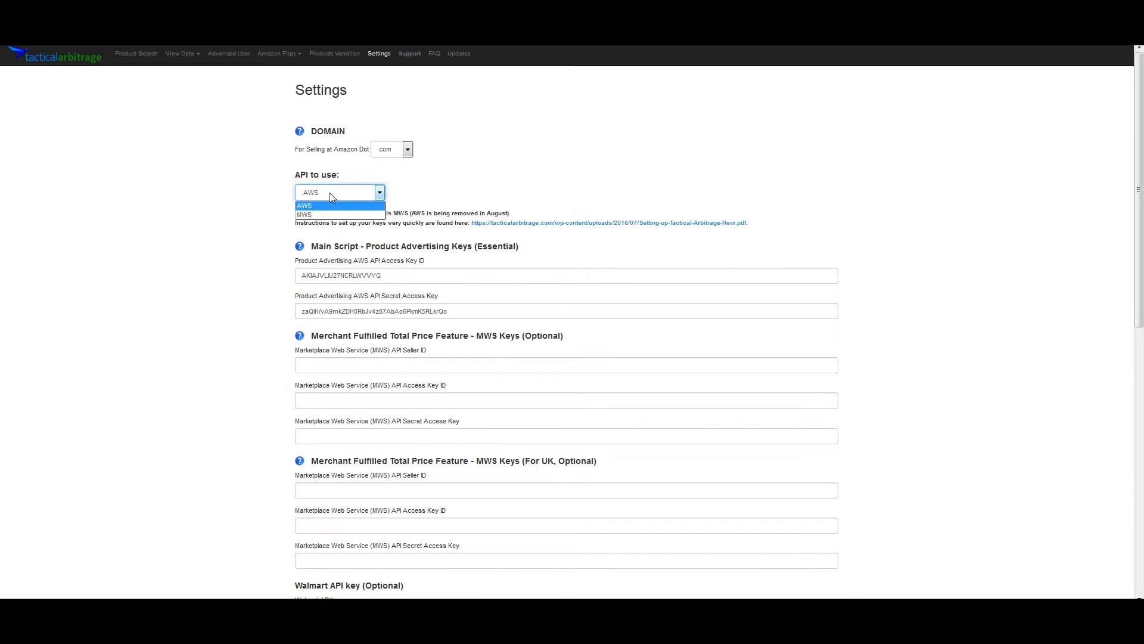
{"action": "left_click", "coordinate": [330, 192]}
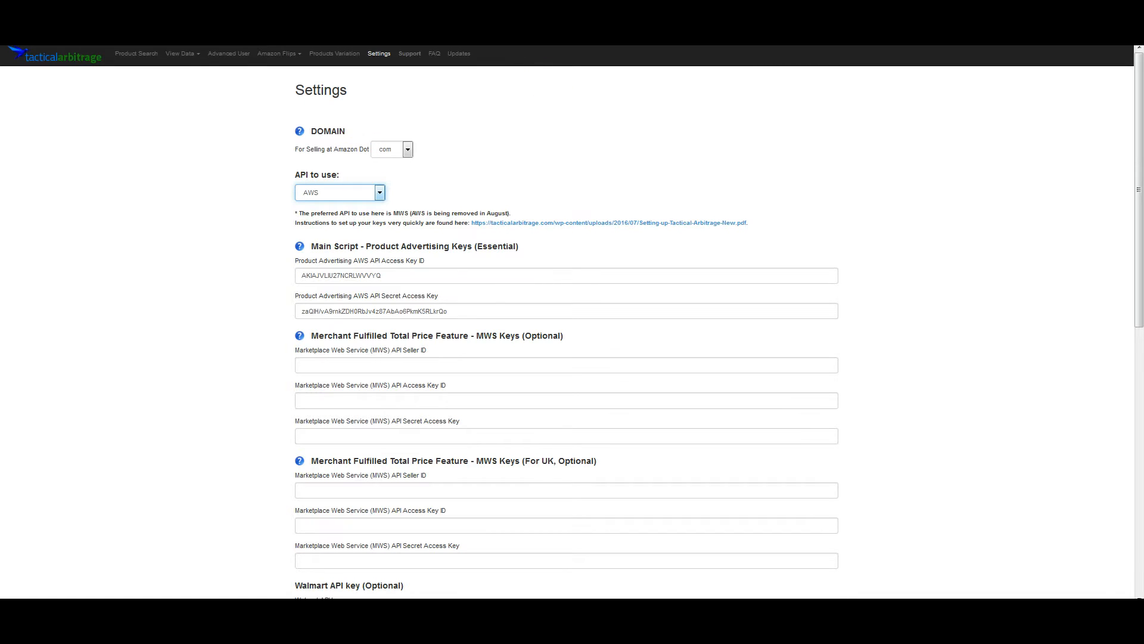
{"action": "key", "text": "ctrl+Tab"}
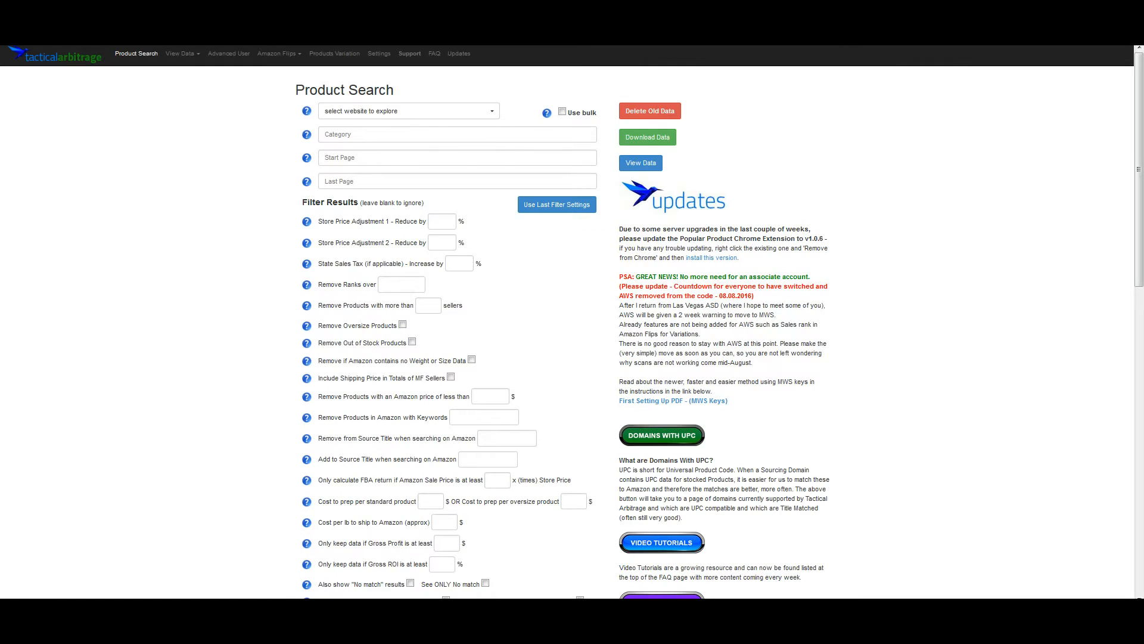
- Enable bulk search and upload the 'Bulk list - Pureformulas - 08032016' CSV as the categories file
{"action": "left_click", "coordinate": [563, 112]}
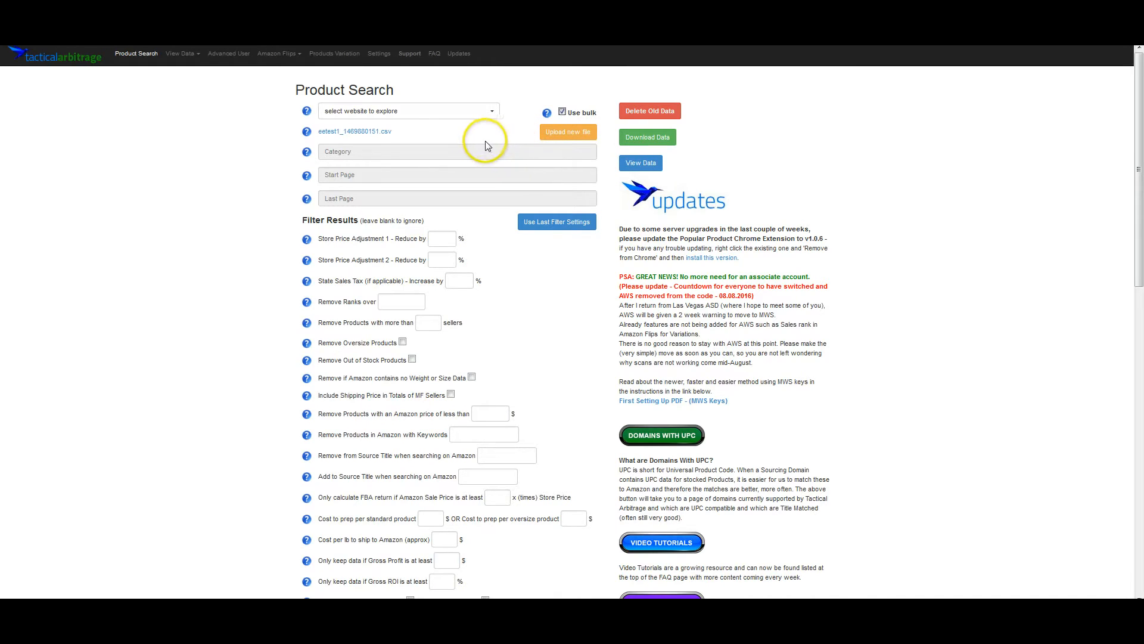
{"action": "left_click", "coordinate": [575, 134]}
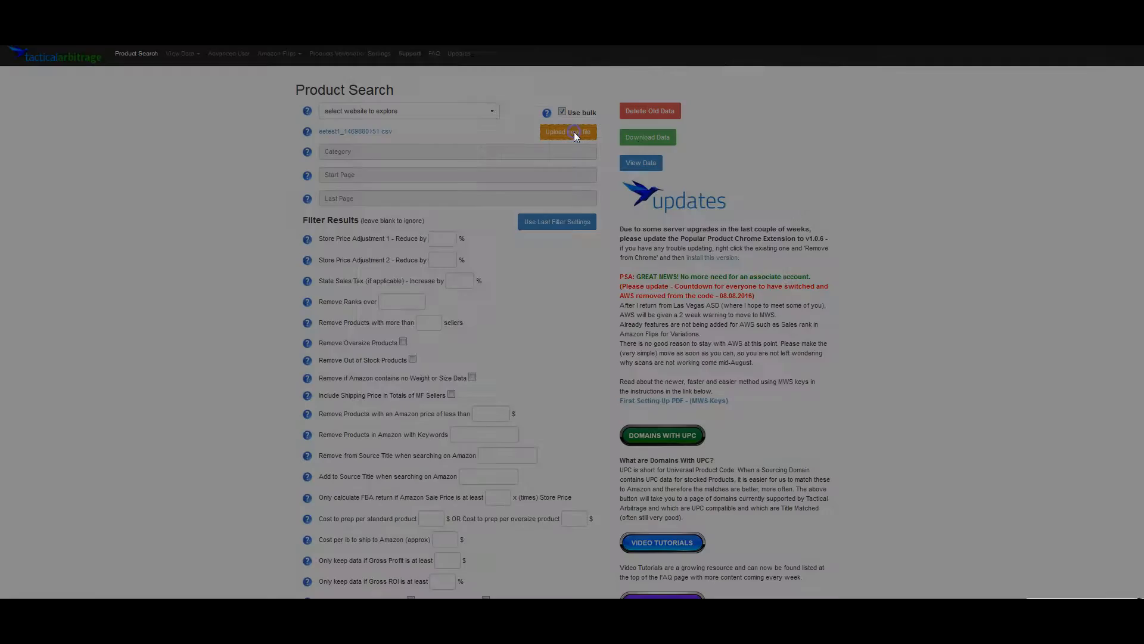
{"action": "left_click", "coordinate": [385, 111]}
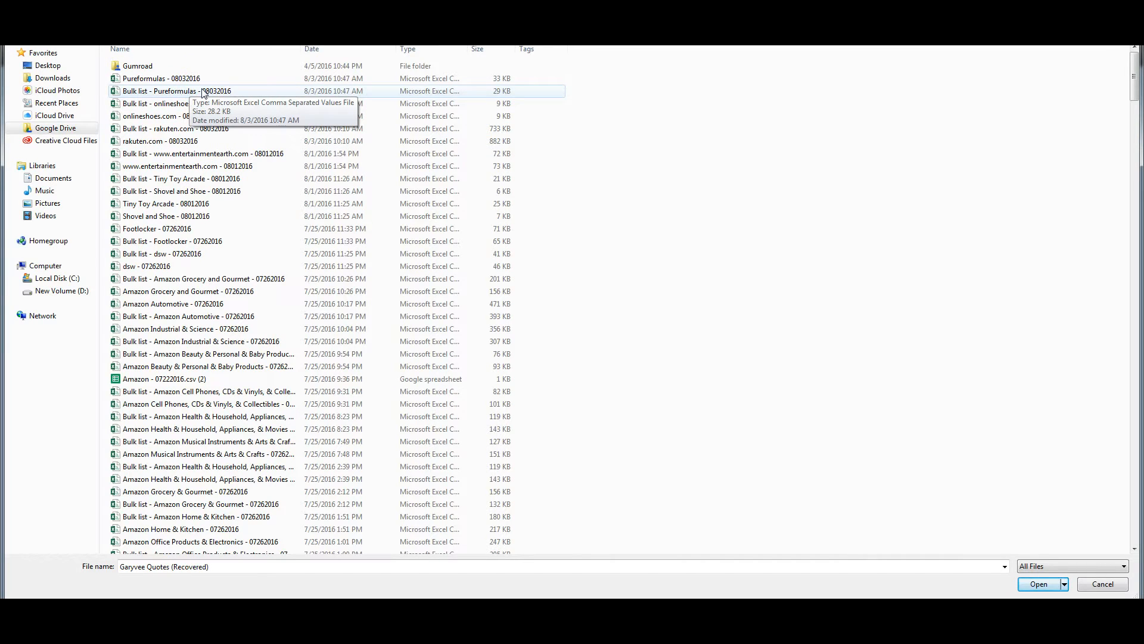
{"action": "left_click", "coordinate": [168, 94]}
{"action": "double_click", "coordinate": [168, 94]}
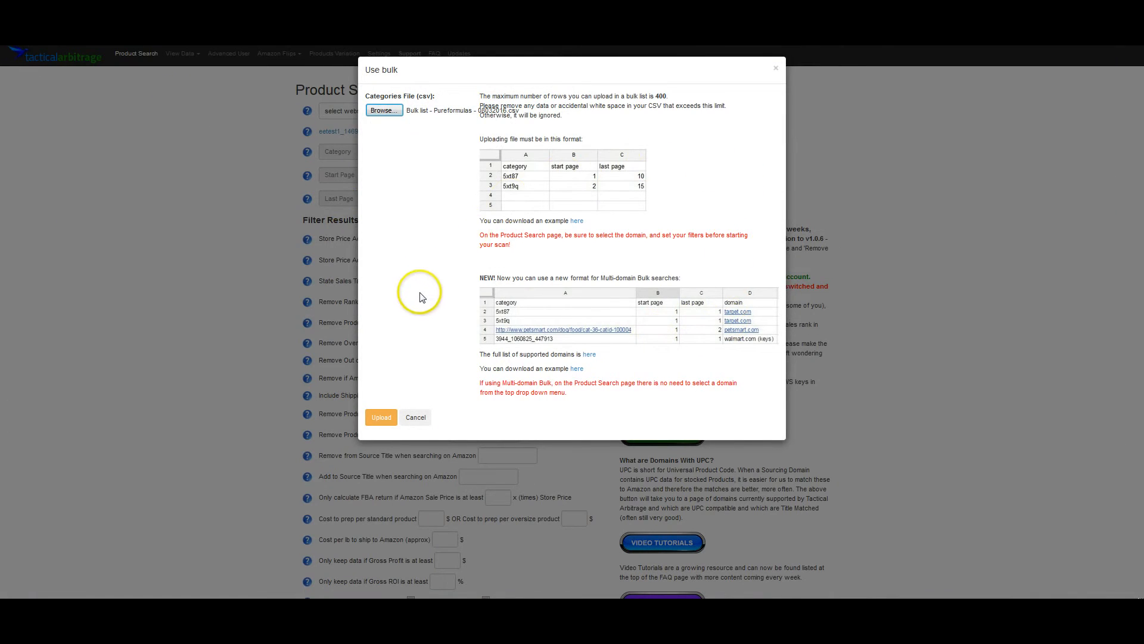
{"action": "left_click", "coordinate": [382, 419]}
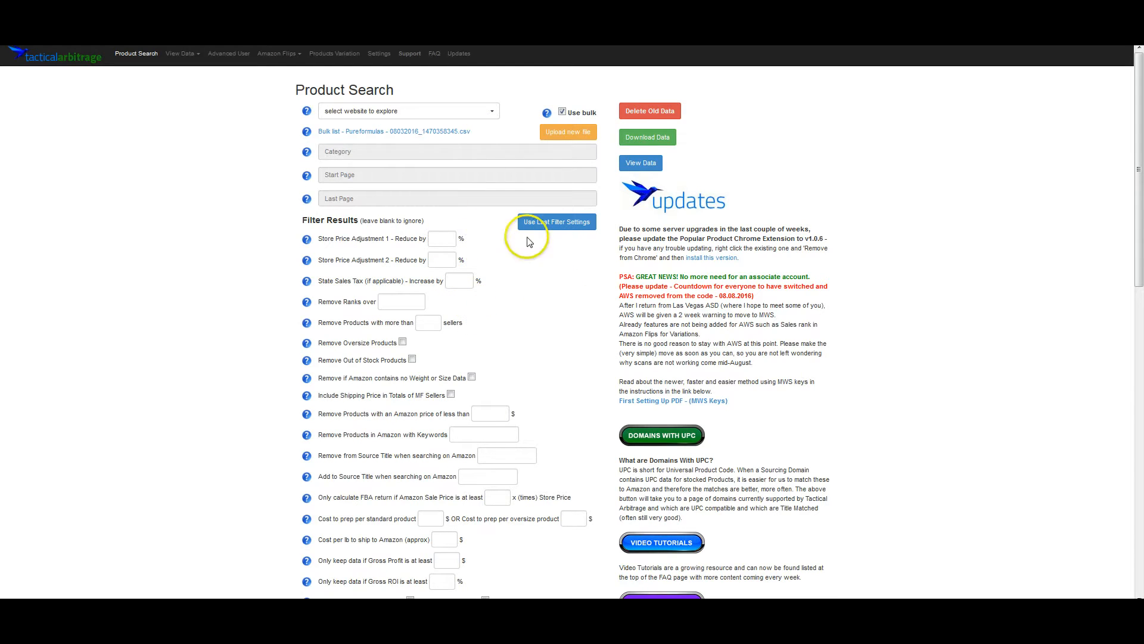
- Apply the last filter settings and start the bulk product search
{"action": "left_click", "coordinate": [556, 222]}
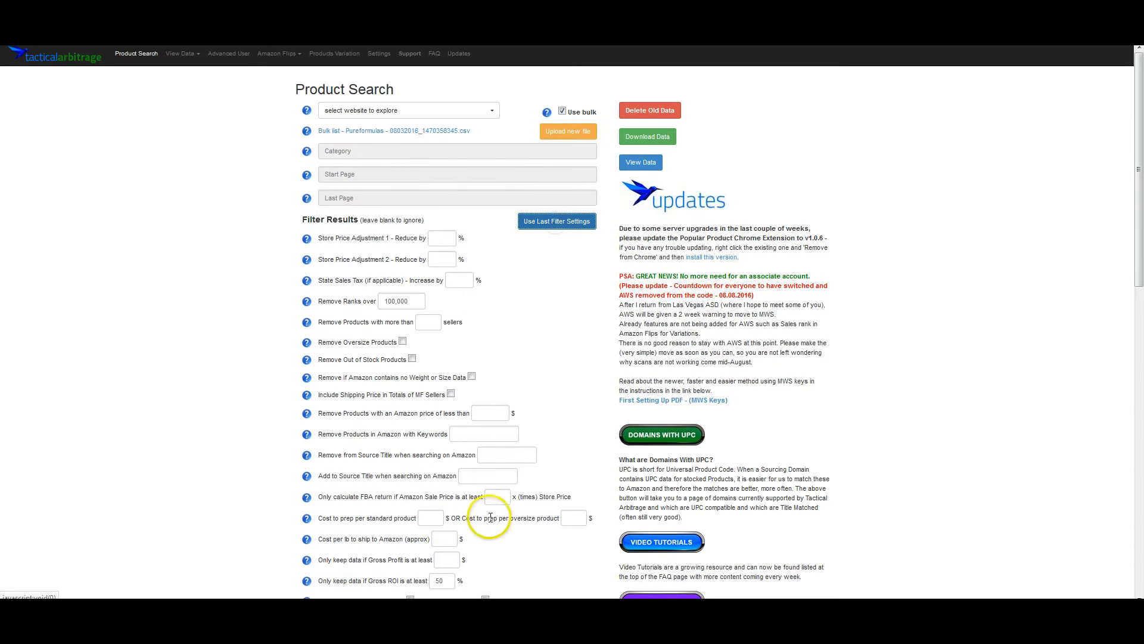
{"action": "scroll", "coordinate": [322, 455], "scroll_direction": "down", "scroll_amount": 8}
{"action": "left_click", "coordinate": [319, 174]}
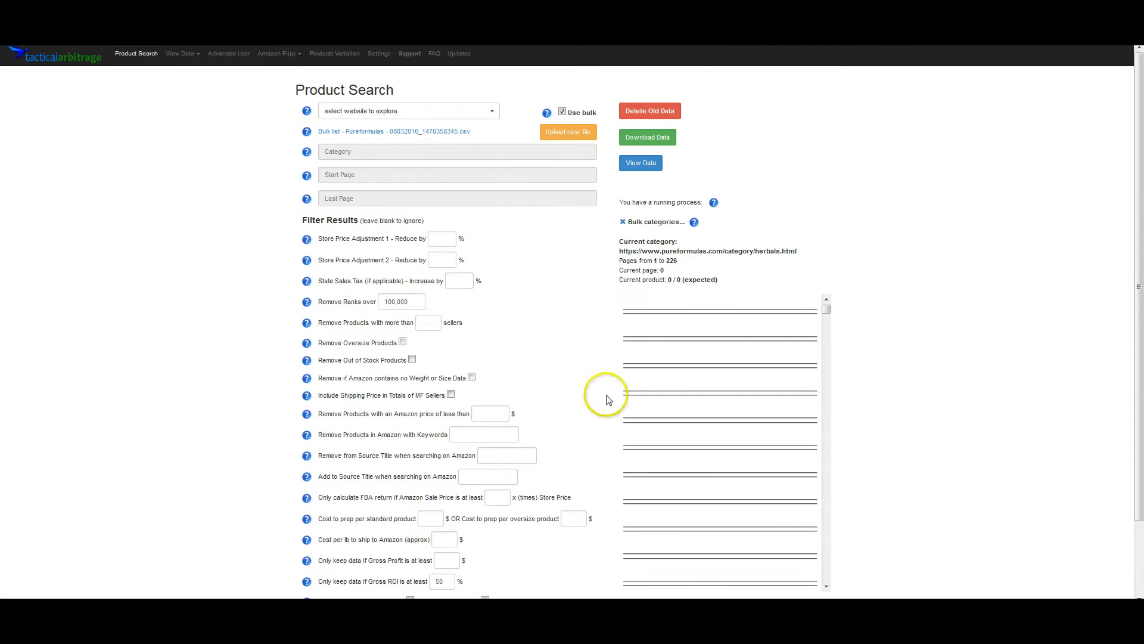
- Scroll through the running process log of the bulk search
{"action": "scroll", "coordinate": [715, 409], "scroll_direction": "down", "scroll_amount": 5}
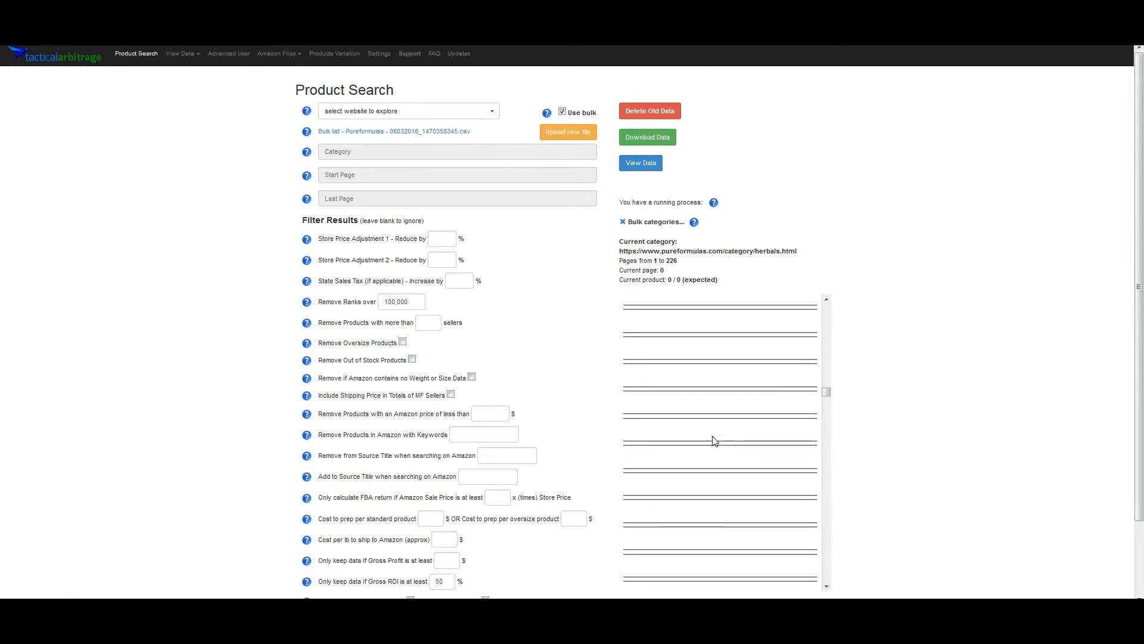
{"action": "scroll", "coordinate": [715, 442], "scroll_direction": "down", "scroll_amount": 4}
{"action": "scroll", "coordinate": [882, 513], "scroll_direction": "down", "scroll_amount": 2}
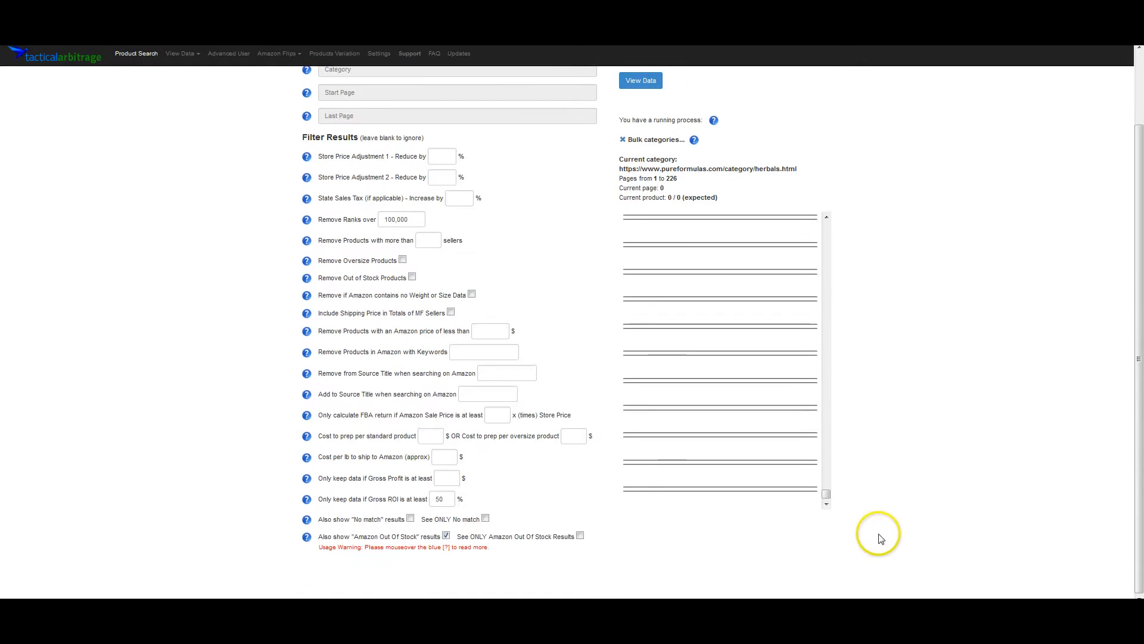
{"action": "left_click", "coordinate": [826, 503]}
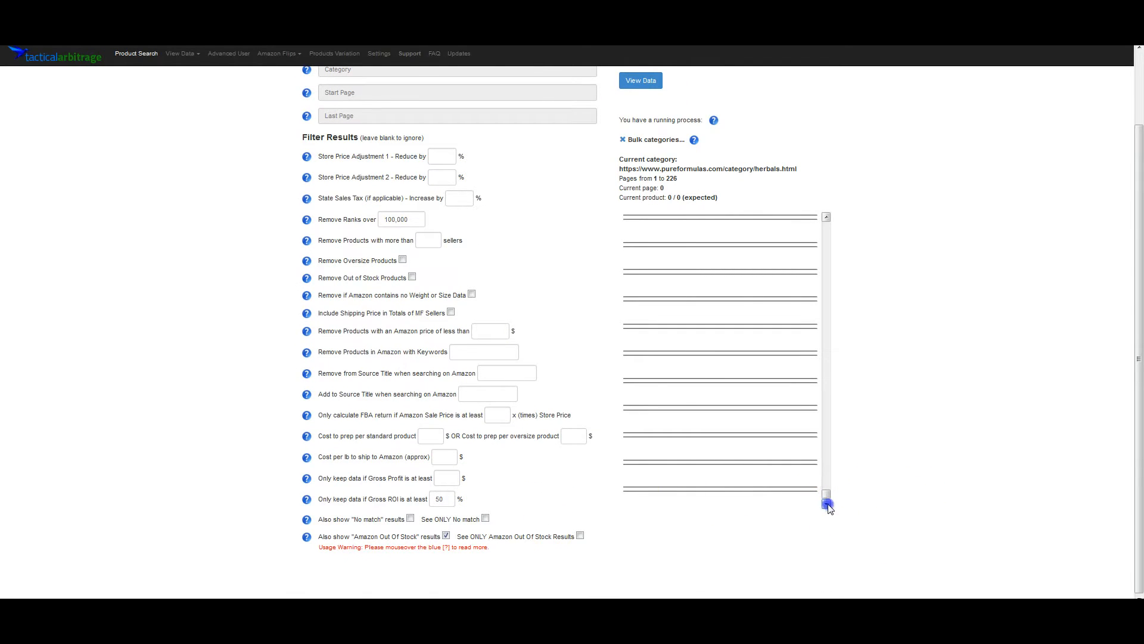
{"action": "left_click", "coordinate": [672, 273]}
{"action": "left_click", "coordinate": [700, 360]}
{"action": "scroll", "coordinate": [686, 354], "scroll_direction": "up", "scroll_amount": 2}
{"action": "scroll", "coordinate": [950, 273], "scroll_direction": "up", "scroll_amount": 3}
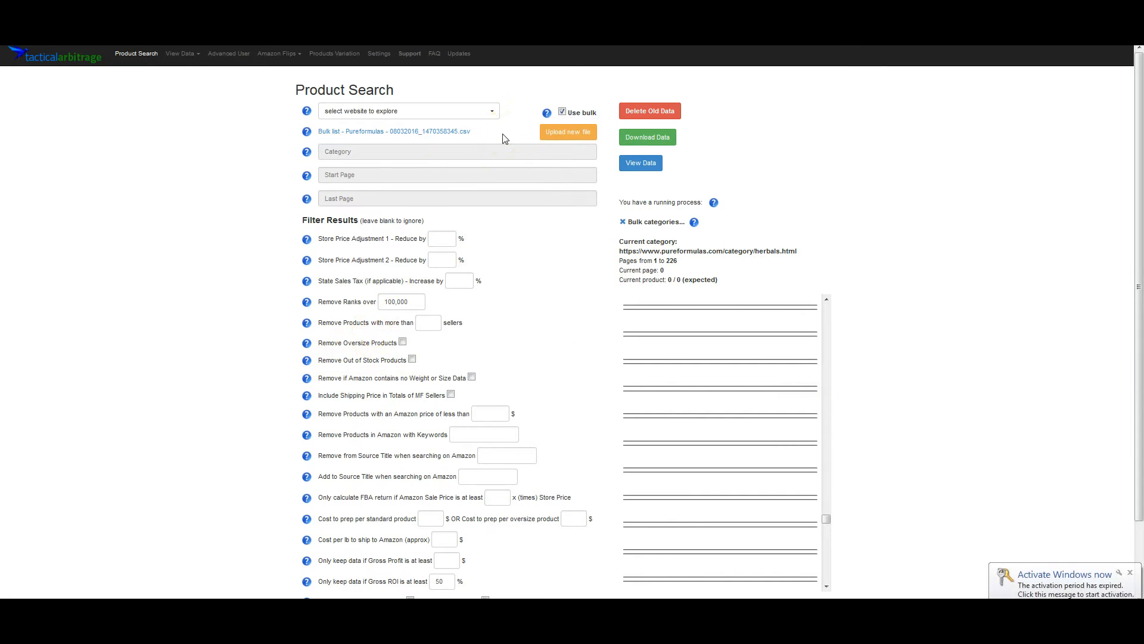
- Open the 'Bulk list - Tiny Toy Arcade - 08012016' file in Excel from the gumroad folder
{"action": "left_click", "coordinate": [573, 133]}
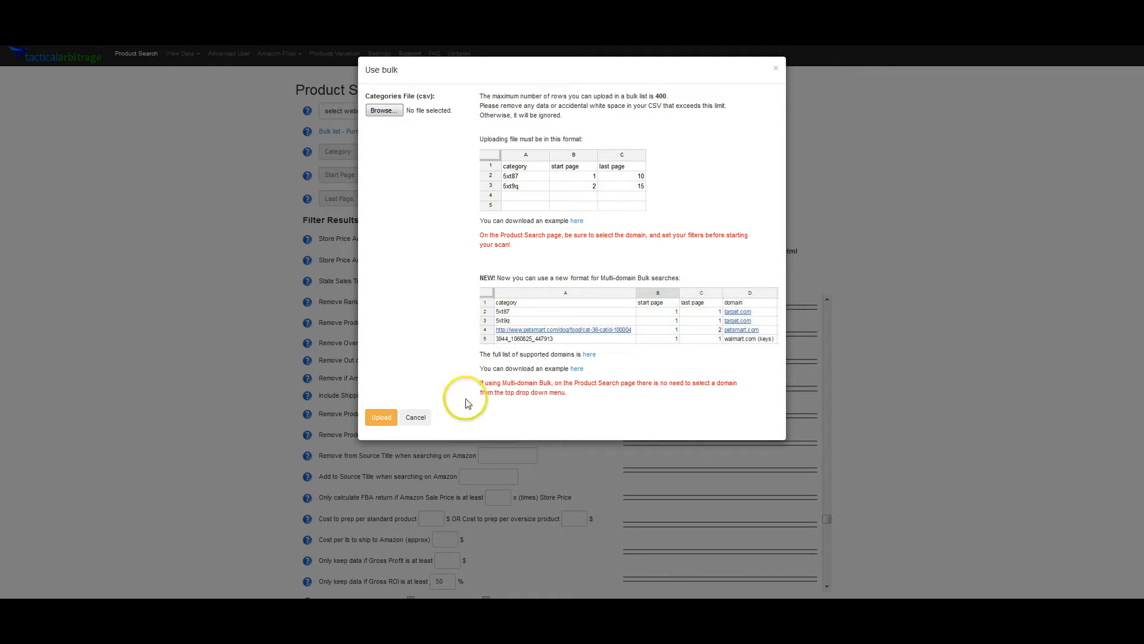
{"action": "key", "text": "alt+Tab"}
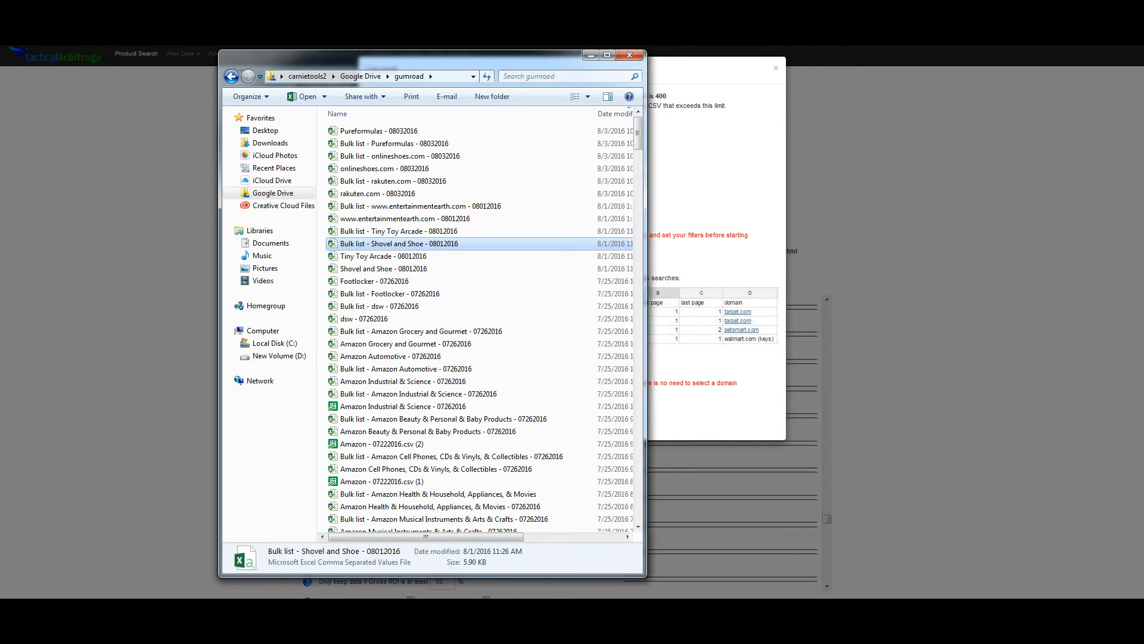
{"action": "double_click", "coordinate": [394, 232]}
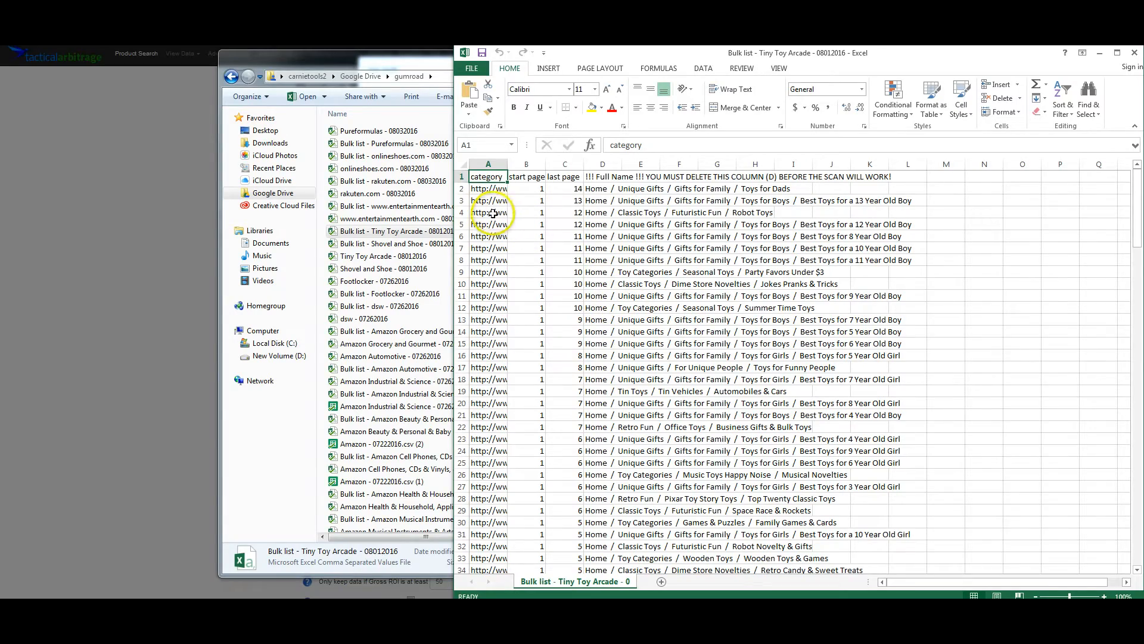
- Delete the contents of column D, the Full Name column, from the Tiny Toy Arcade sheet
{"action": "scroll", "coordinate": [538, 432], "scroll_direction": "down", "scroll_amount": 13}
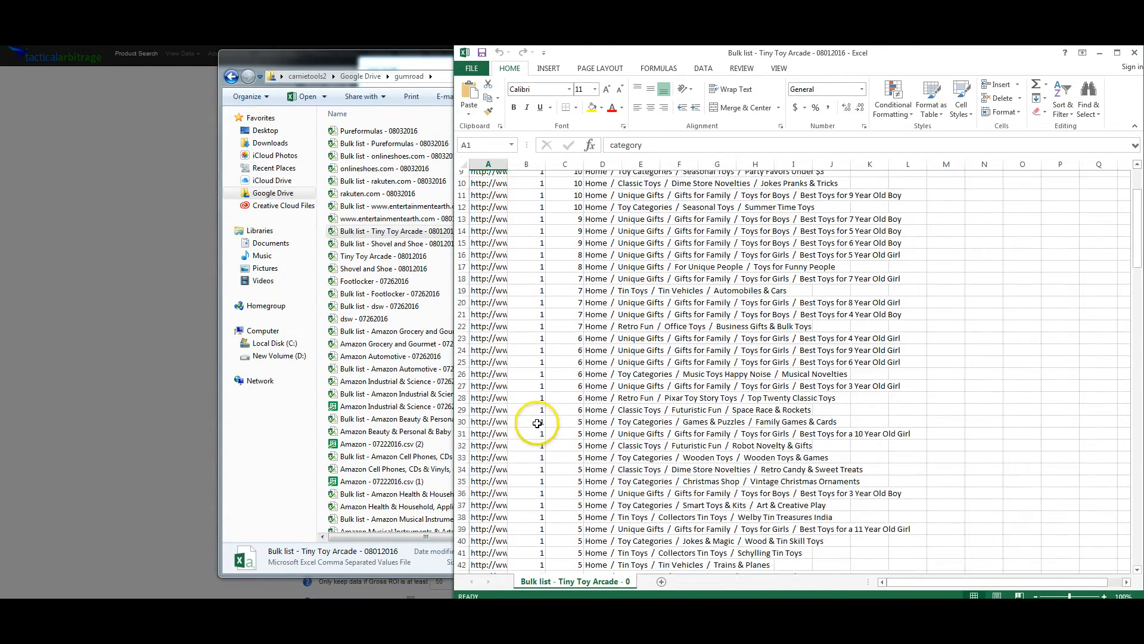
{"action": "scroll", "coordinate": [545, 456], "scroll_direction": "down", "scroll_amount": 20}
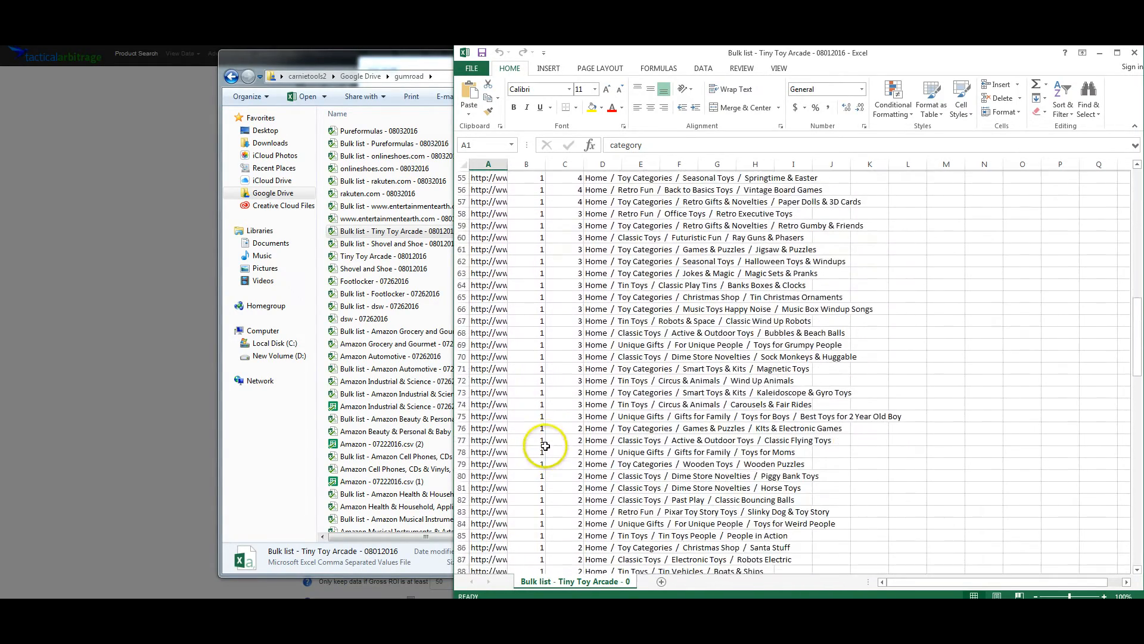
{"action": "scroll", "coordinate": [545, 441], "scroll_direction": "down", "scroll_amount": 20}
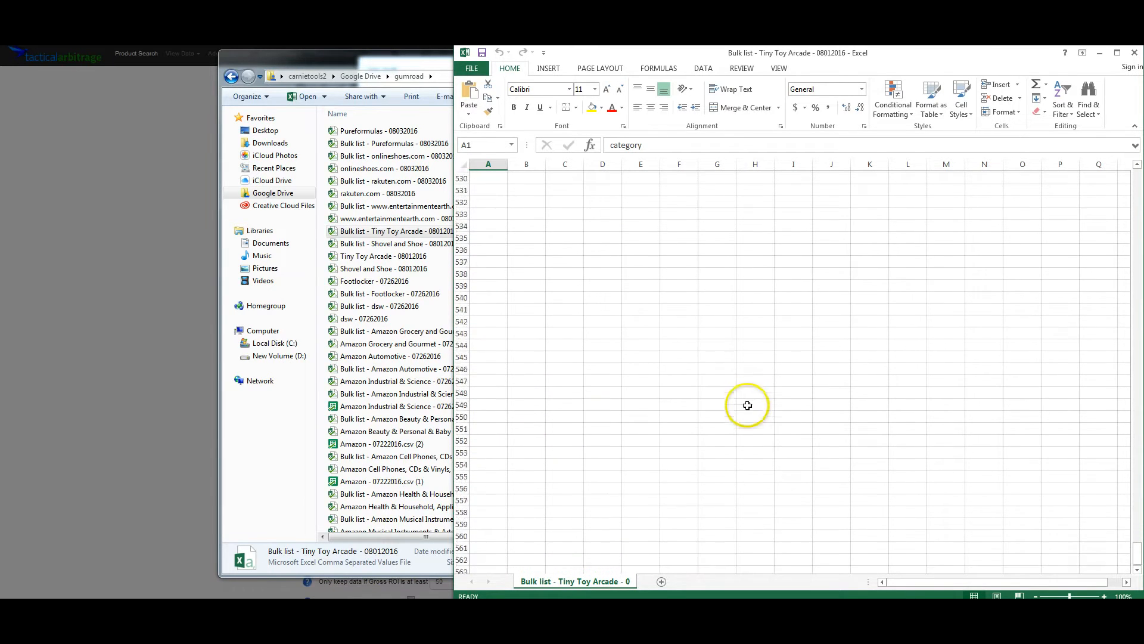
{"action": "scroll", "coordinate": [1140, 401], "scroll_direction": "down", "scroll_amount": 20}
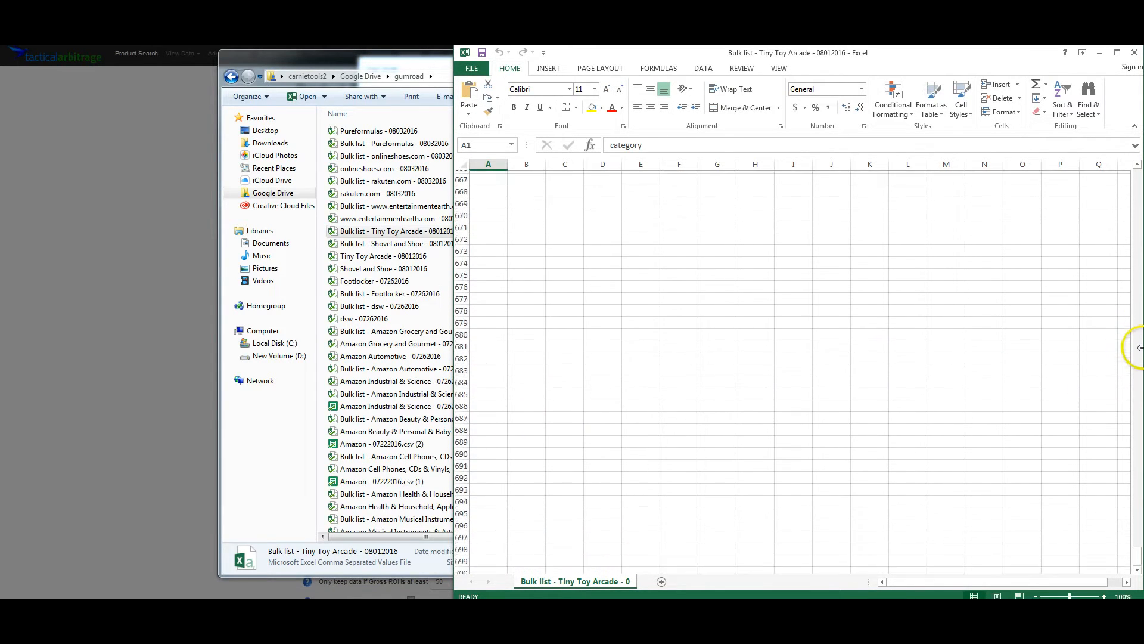
{"action": "scroll", "coordinate": [1067, 249], "scroll_direction": "down", "scroll_amount": 20}
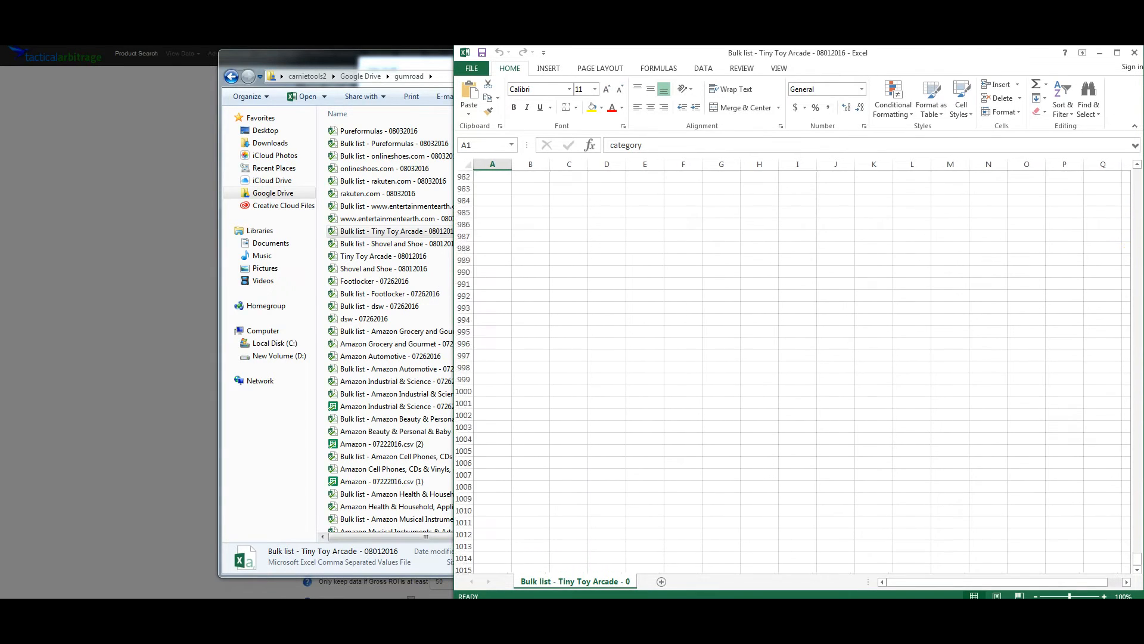
{"action": "key", "text": "ctrl+End"}
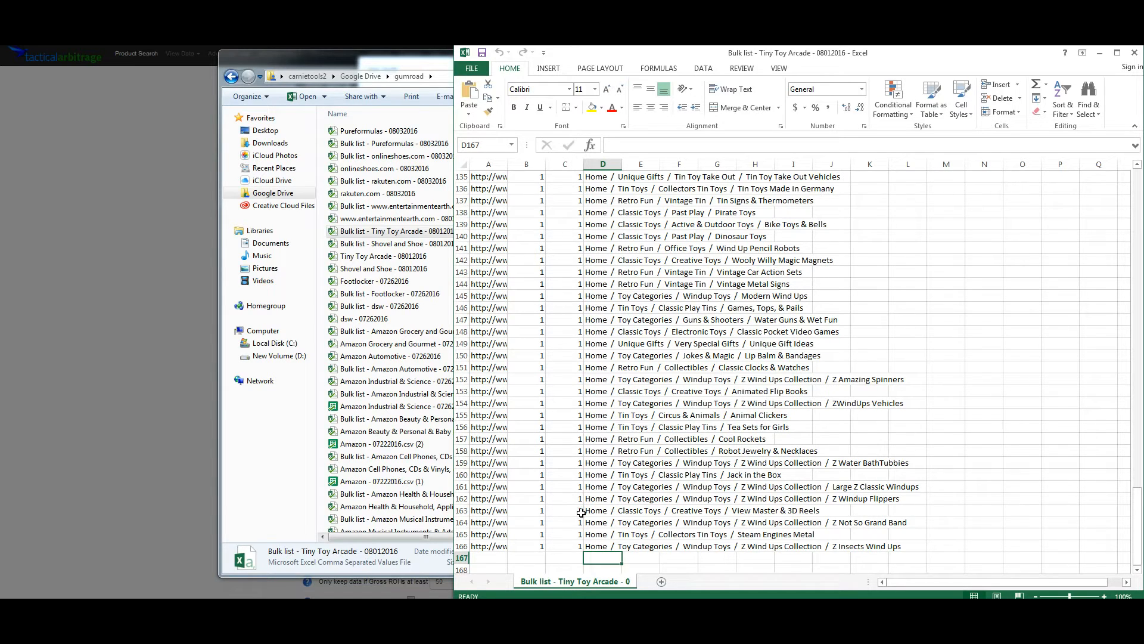
{"action": "left_click", "coordinate": [605, 165]}
{"action": "right_click", "coordinate": [603, 165]}
{"action": "left_click", "coordinate": [649, 263]}
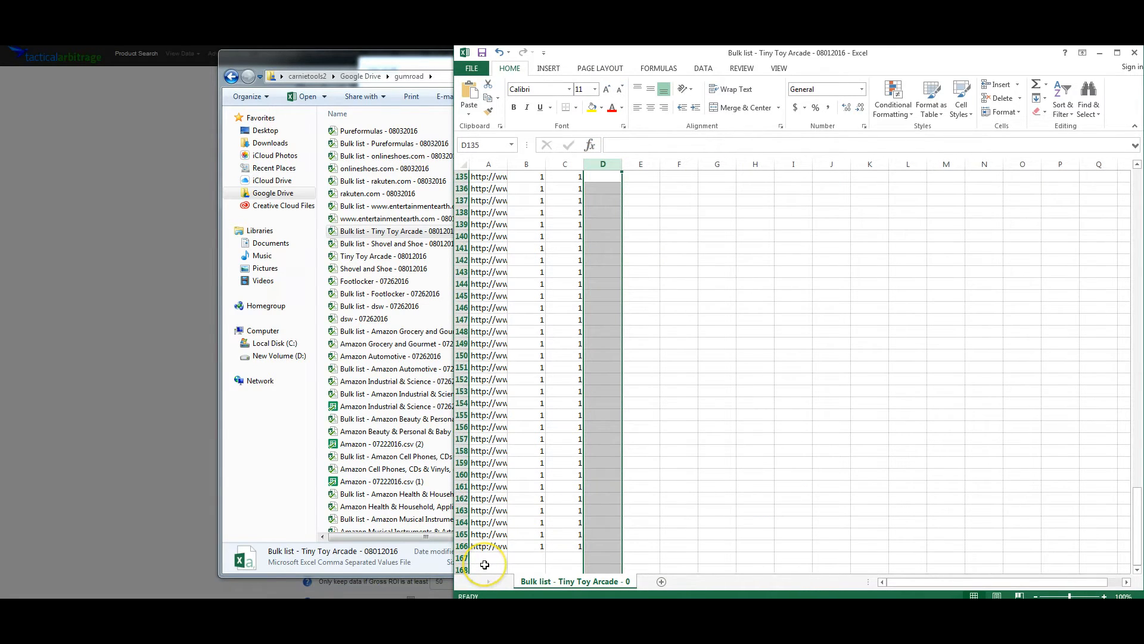
- Reopen the bulk file upload dialog on the Product Search page
{"action": "scroll", "coordinate": [518, 507], "scroll_direction": "up", "scroll_amount": 20}
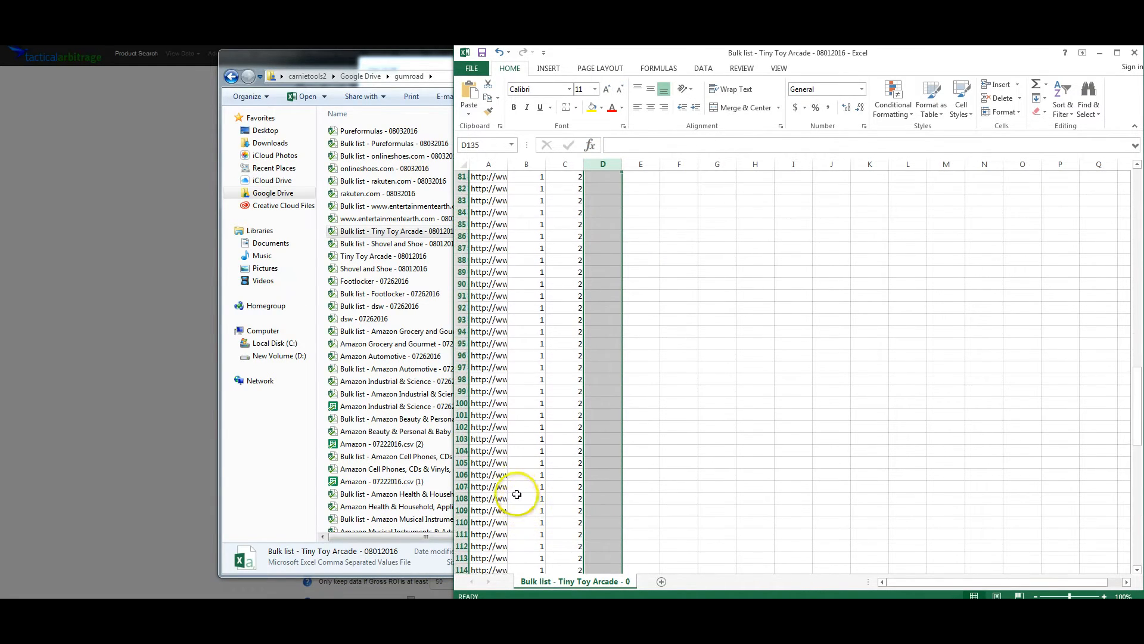
{"action": "scroll", "coordinate": [513, 488], "scroll_direction": "up", "scroll_amount": 12}
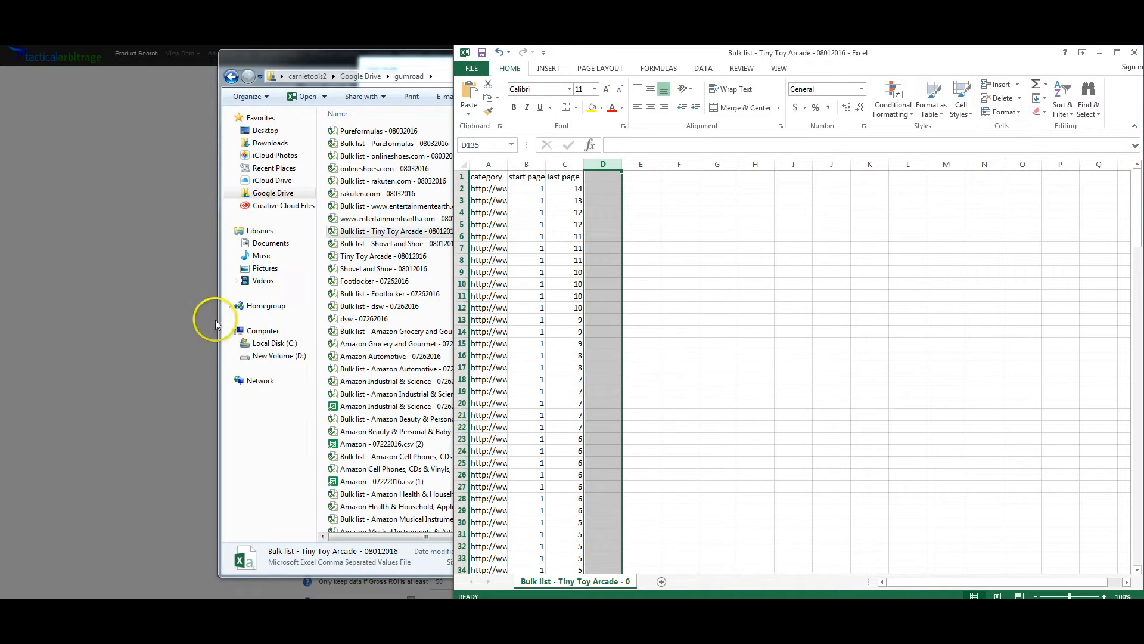
{"action": "left_click", "coordinate": [149, 213]}
{"action": "left_click", "coordinate": [230, 309]}
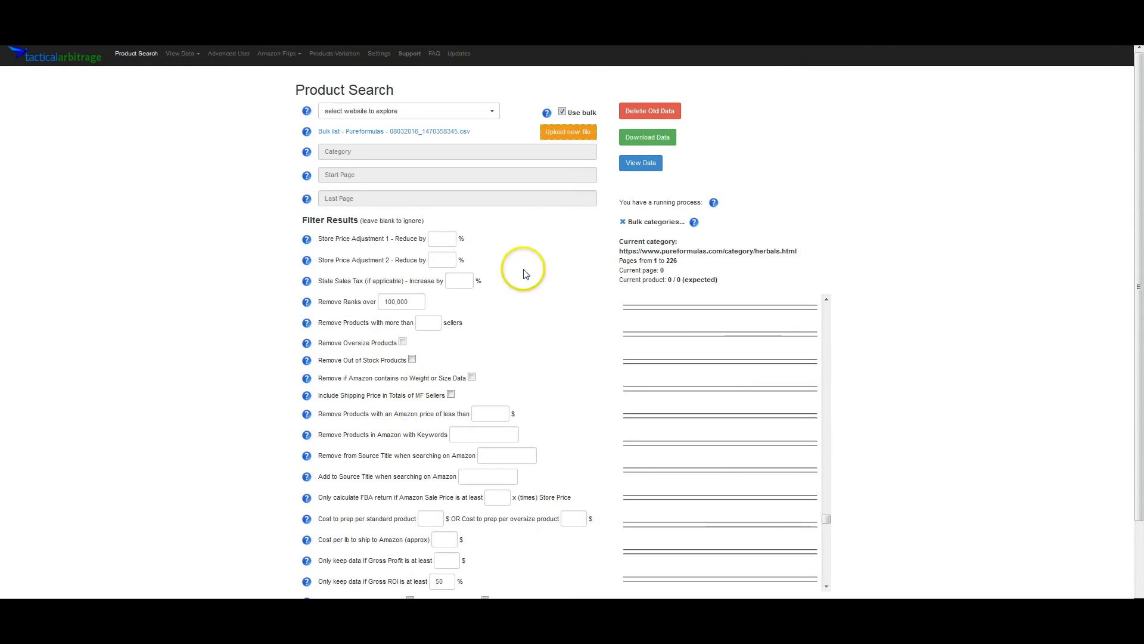
{"action": "left_click", "coordinate": [560, 132]}
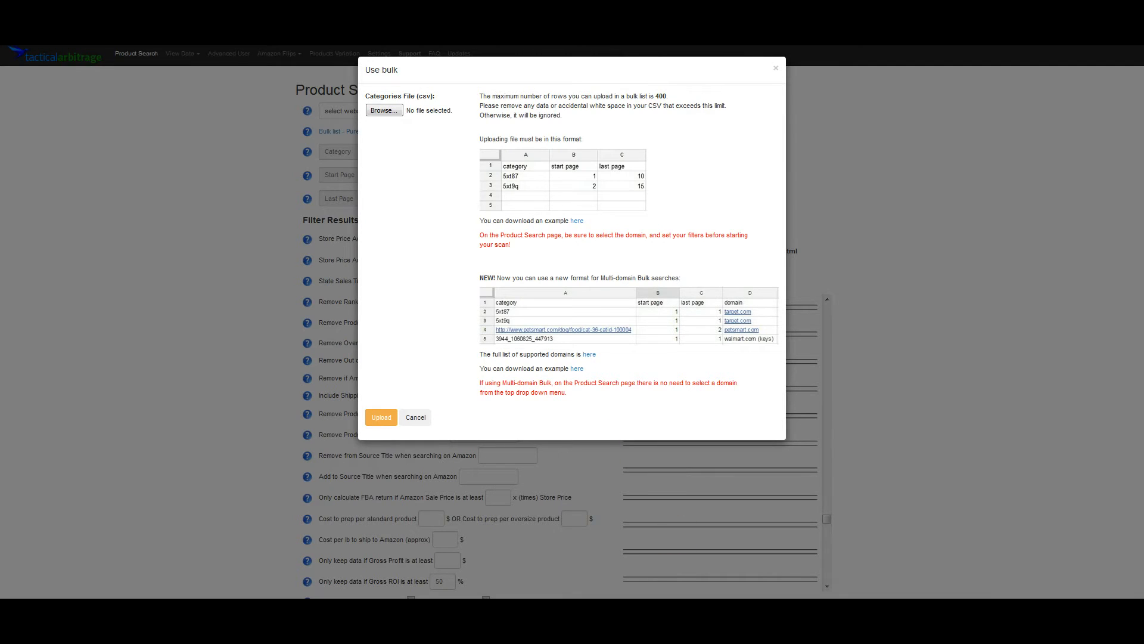
- Open Save As for the Tiny Toy Arcade workbook in Excel, targeting the gumroad folder
{"action": "key", "text": "alt+Tab"}
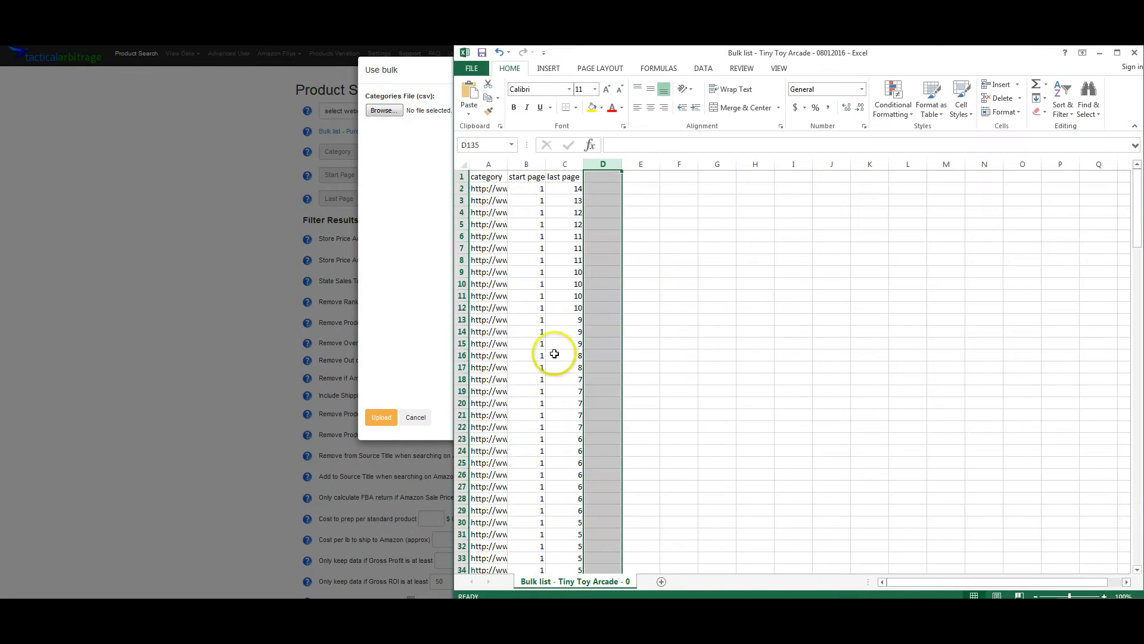
{"action": "left_click", "coordinate": [472, 69]}
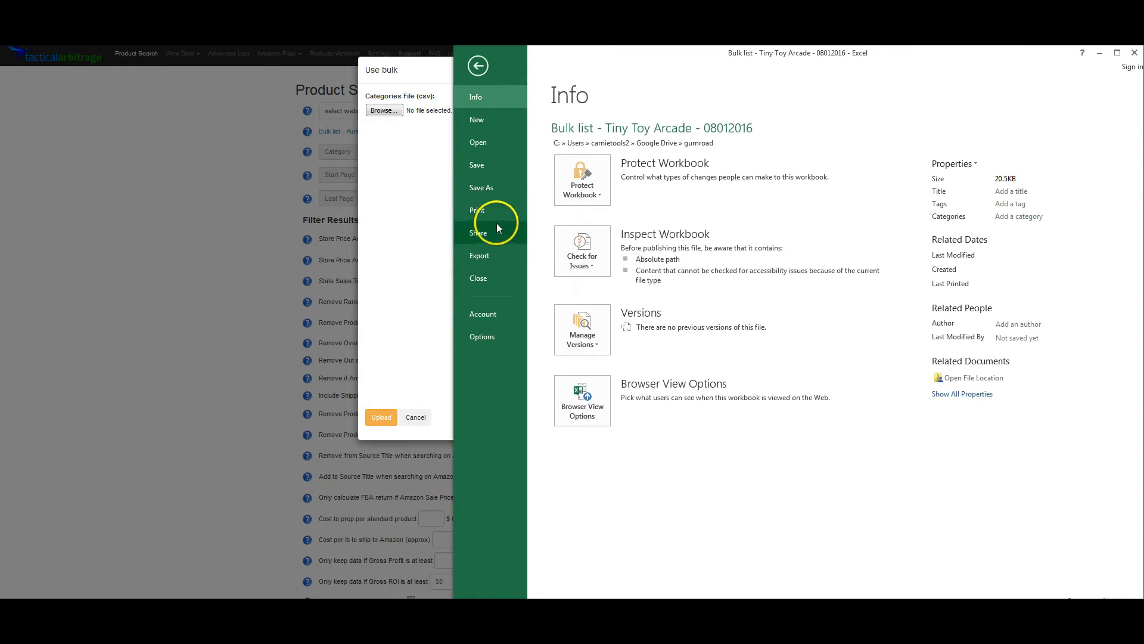
{"action": "left_click", "coordinate": [490, 187]}
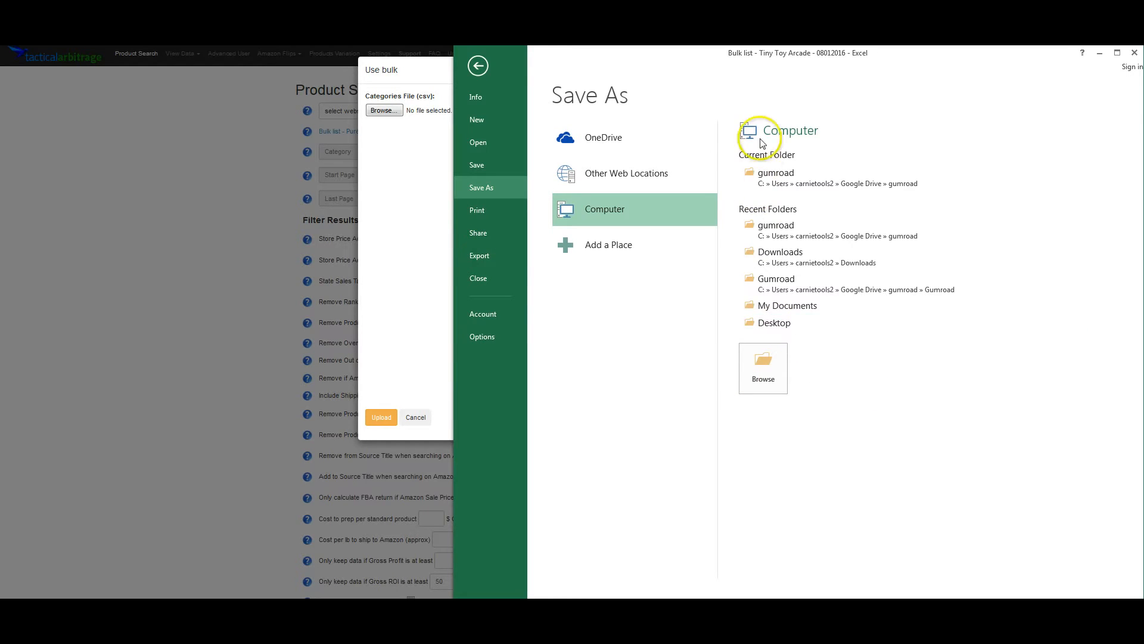
{"action": "left_click", "coordinate": [800, 181]}
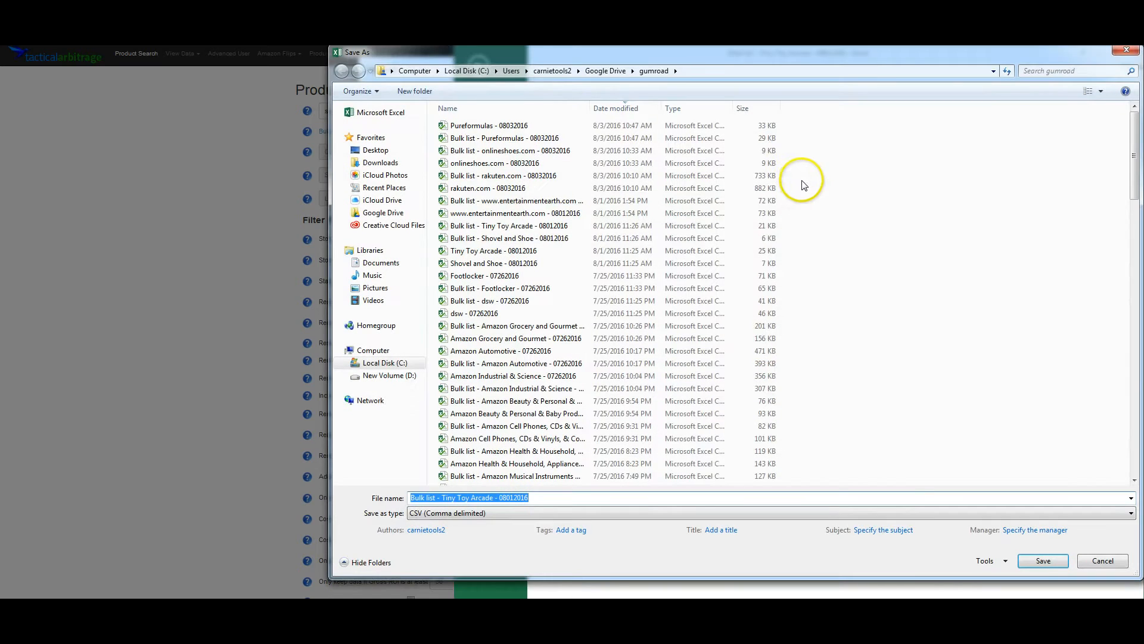
- Browse the save-as file type options, keeping CSV (Comma delimited), then cancel the save
{"action": "left_click", "coordinate": [502, 512]}
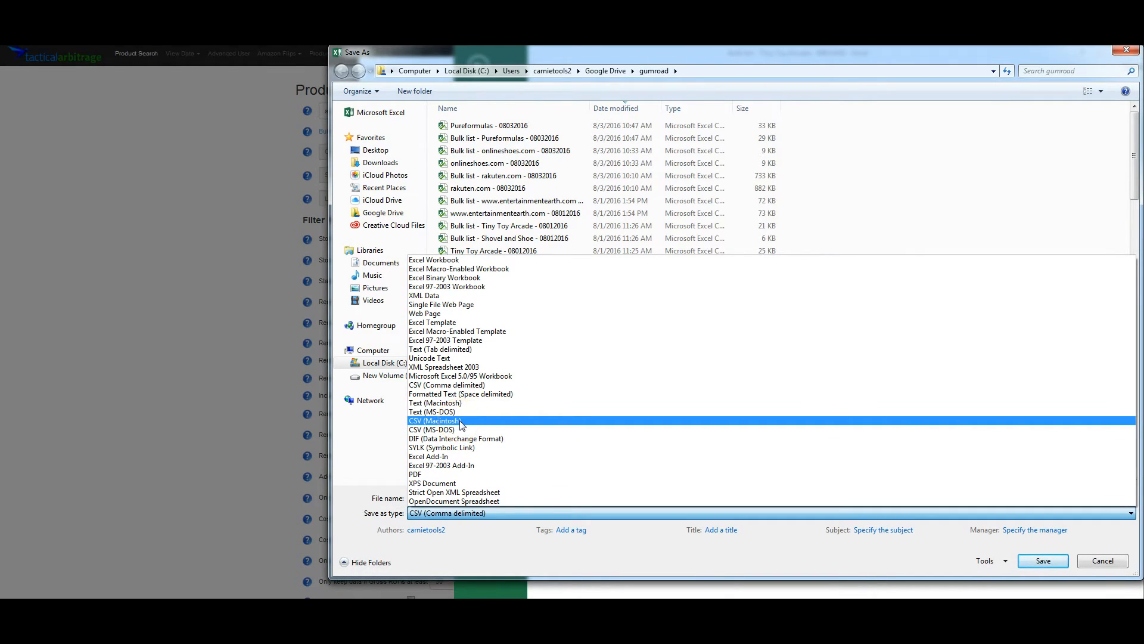
{"action": "left_click_drag", "start_coordinate": [461, 421], "coordinate": [505, 392]}
{"action": "left_click", "coordinate": [577, 514]}
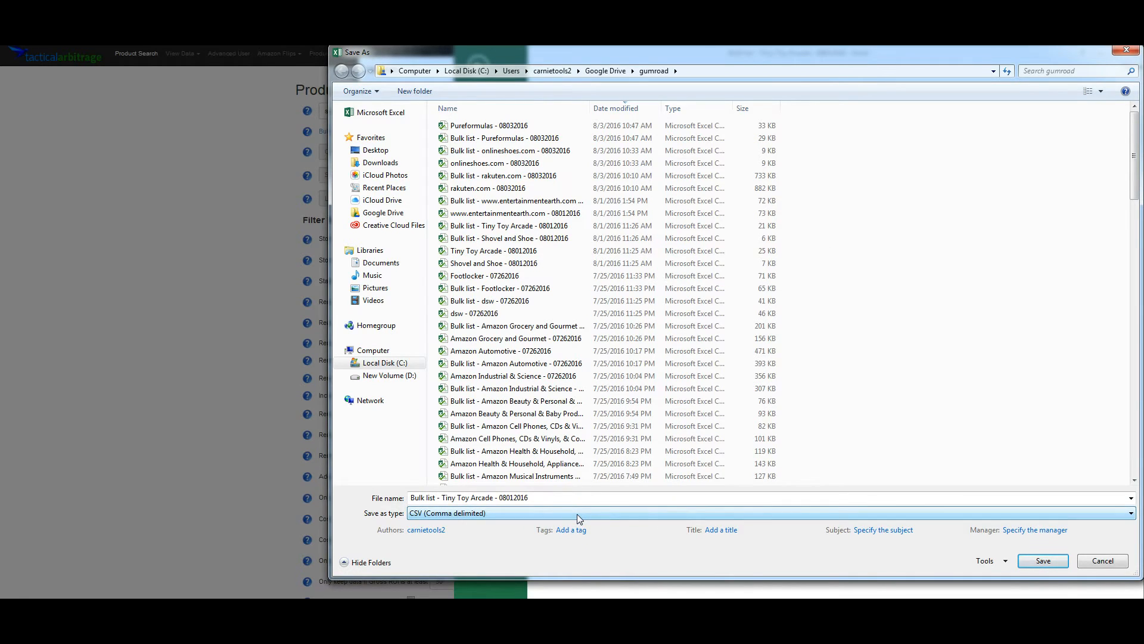
{"action": "left_click", "coordinate": [576, 514]}
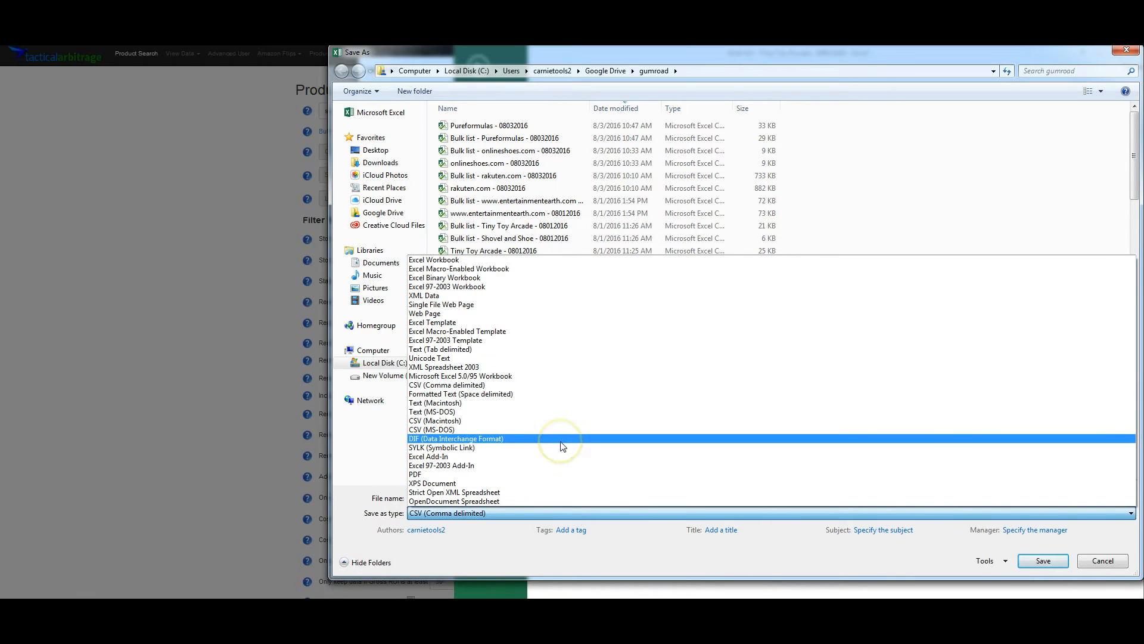
{"action": "left_click_drag", "start_coordinate": [563, 447], "coordinate": [494, 389]}
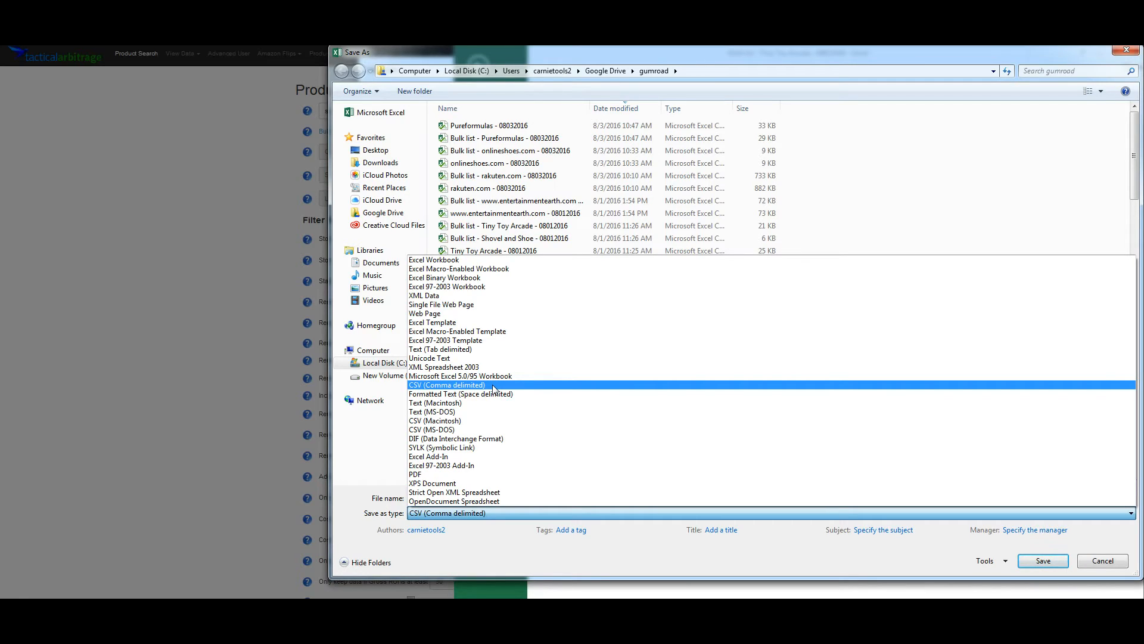
{"action": "left_click", "coordinate": [1109, 562]}
{"action": "left_click", "coordinate": [1108, 562]}
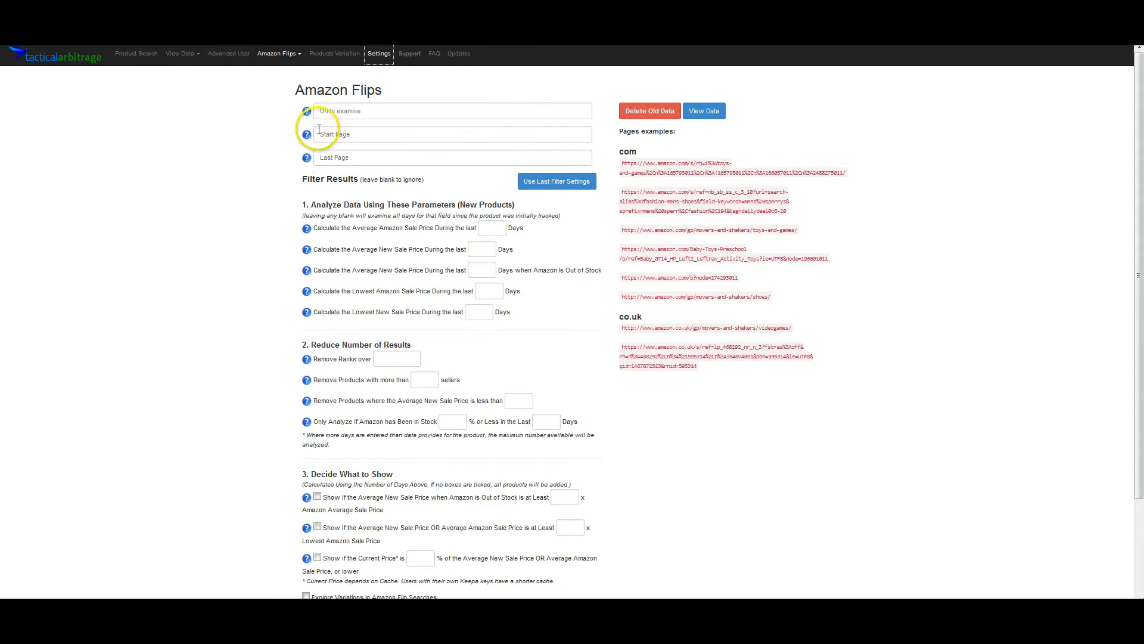
- Review the Keepa API access page and its pricing plans
{"action": "left_click", "coordinate": [294, 52]}
{"action": "left_click", "coordinate": [453, 87]}
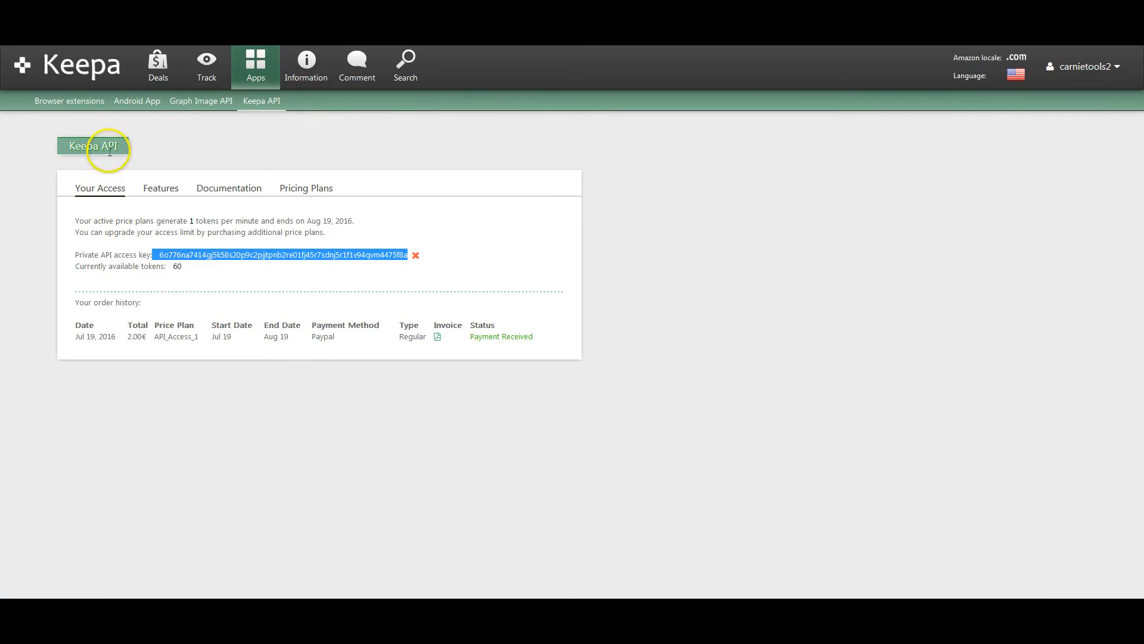
{"action": "left_click", "coordinate": [258, 60]}
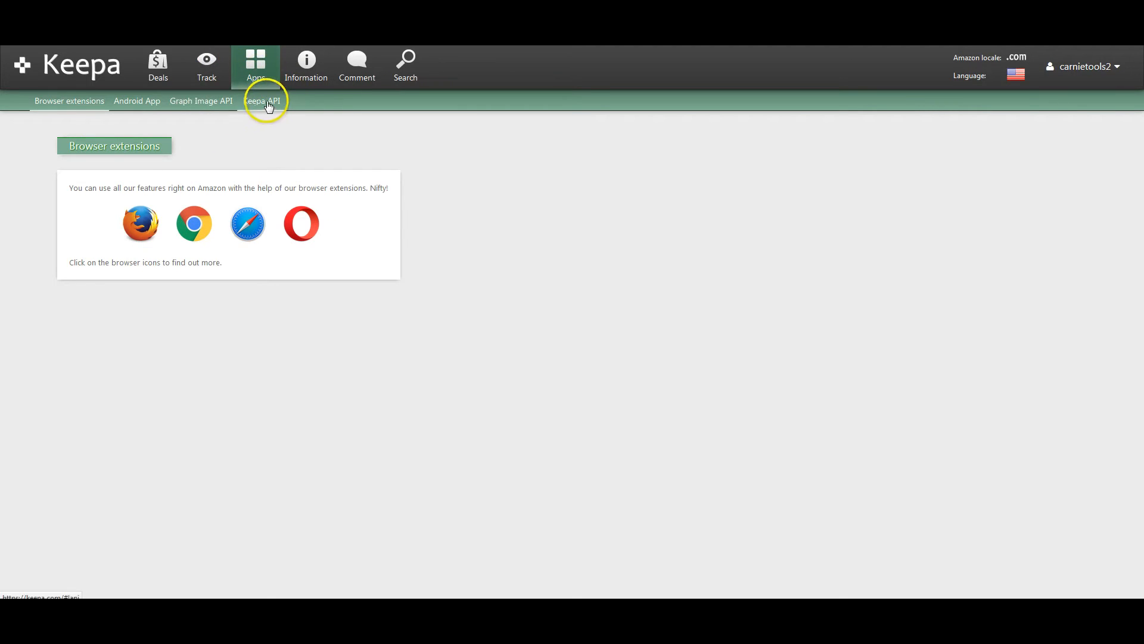
{"action": "left_click", "coordinate": [270, 101]}
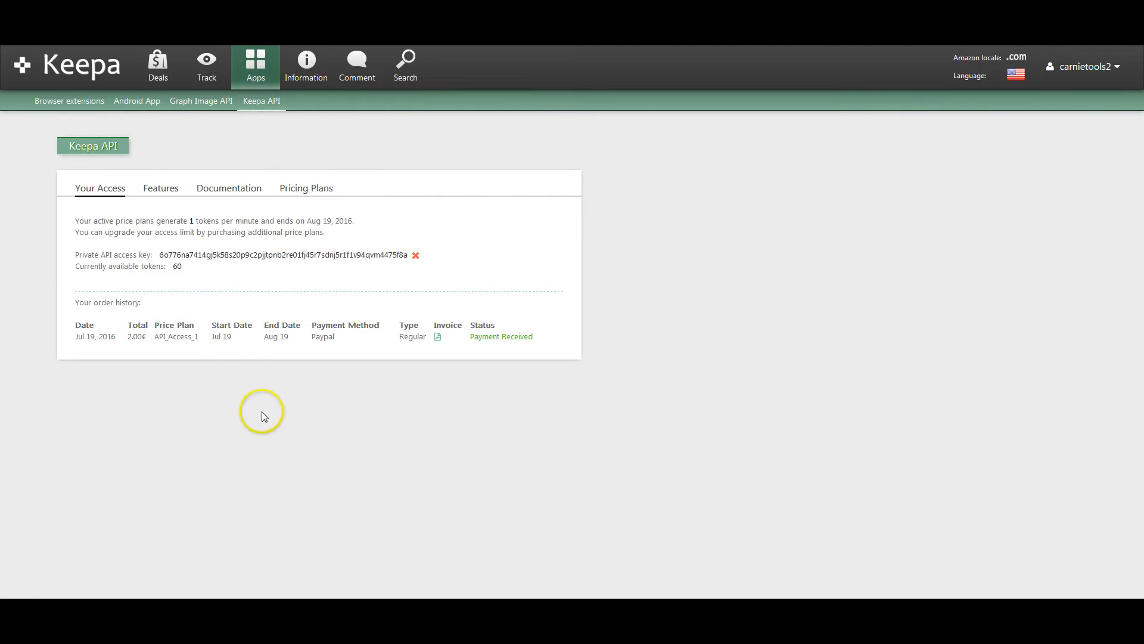
{"action": "left_click", "coordinate": [304, 187]}
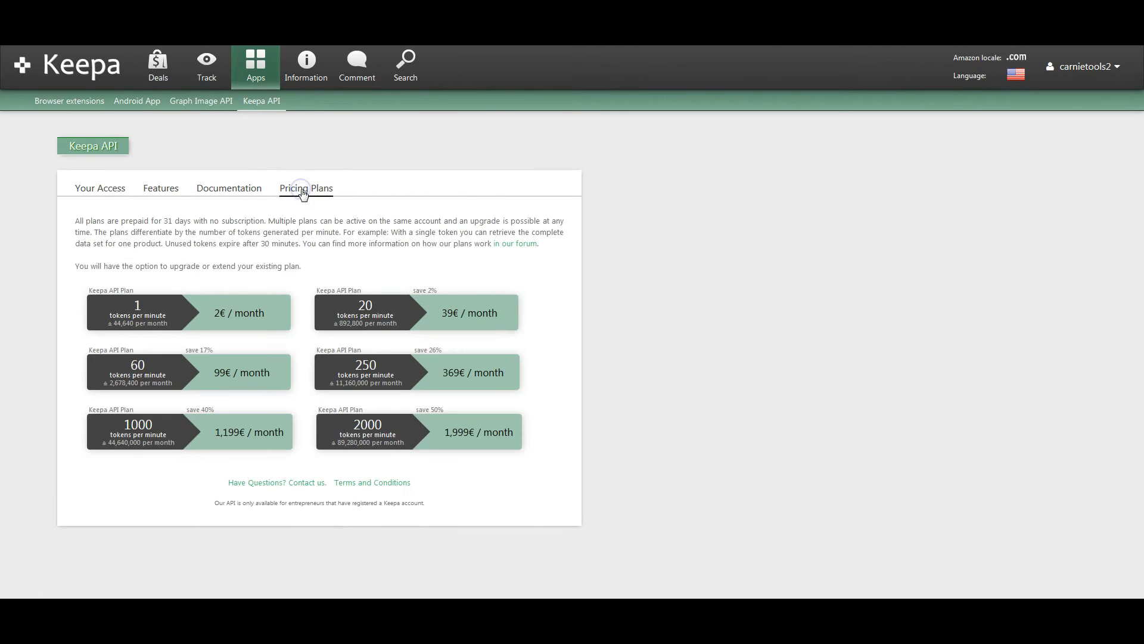
{"action": "left_click", "coordinate": [98, 189]}
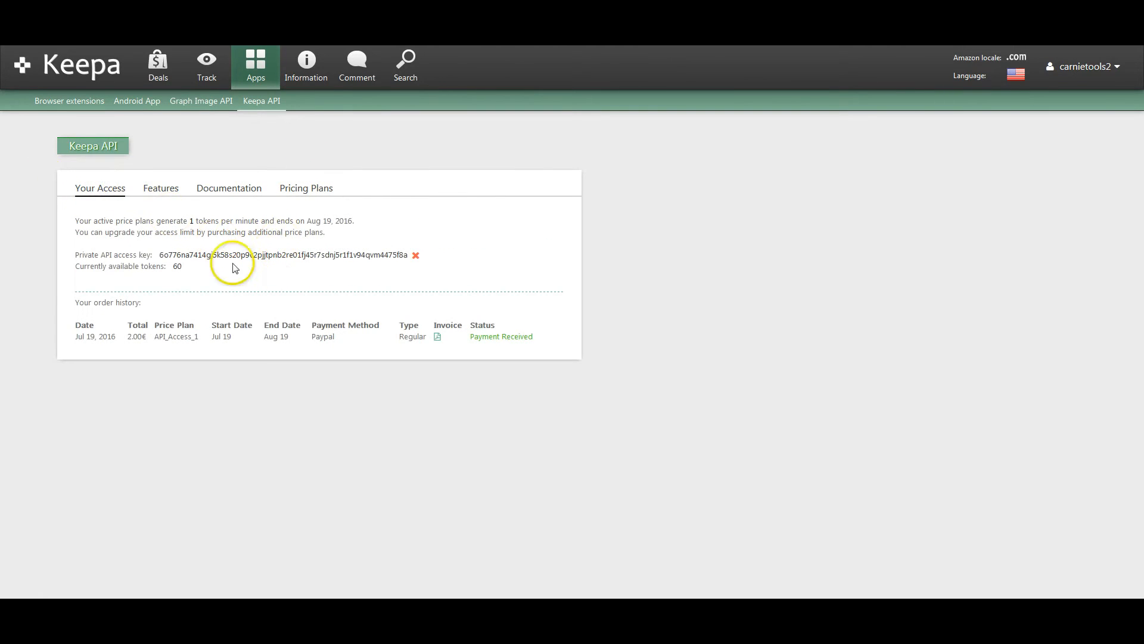
{"action": "left_click", "coordinate": [320, 190]}
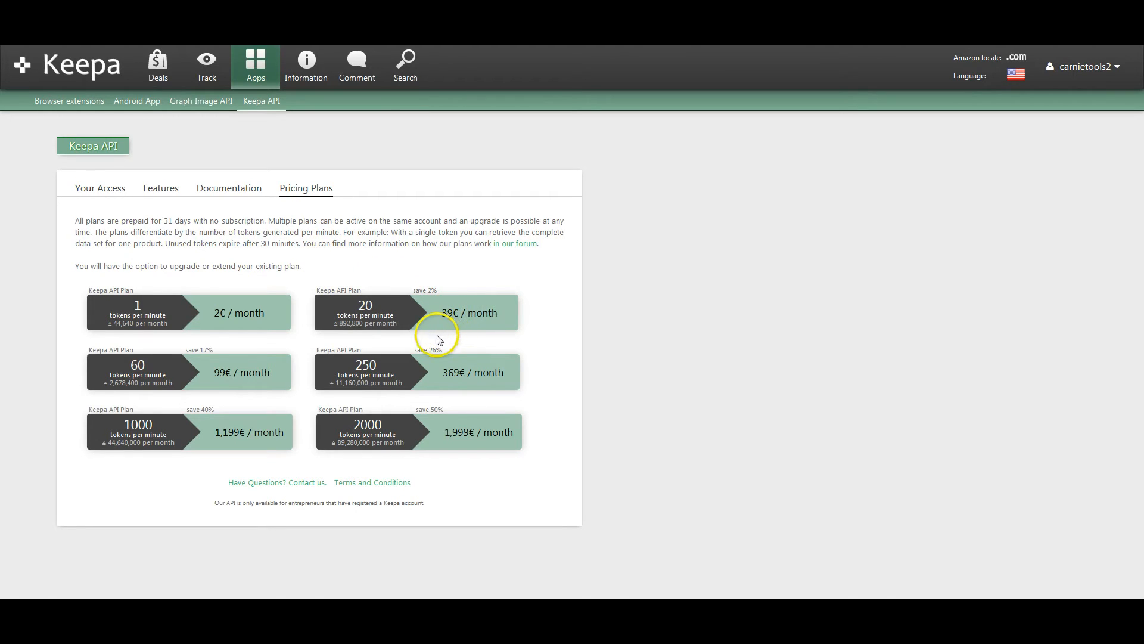
{"action": "left_click", "coordinate": [396, 326]}
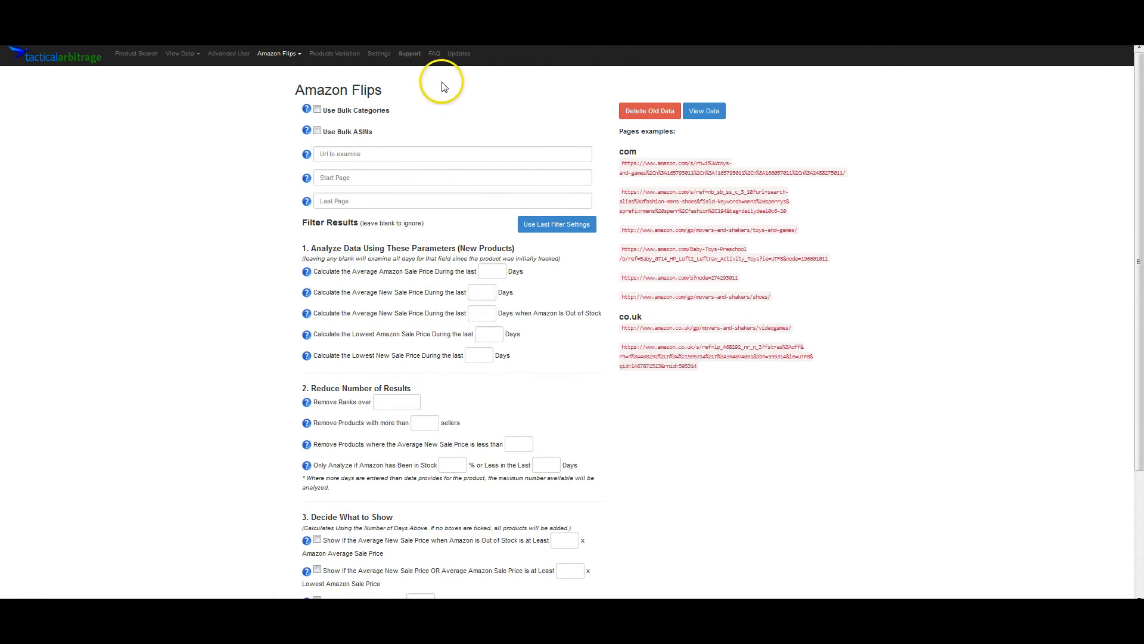
- Open the Use Bulk Categories upload dialog on the Amazon Flips page and cancel it
{"action": "left_click", "coordinate": [317, 111]}
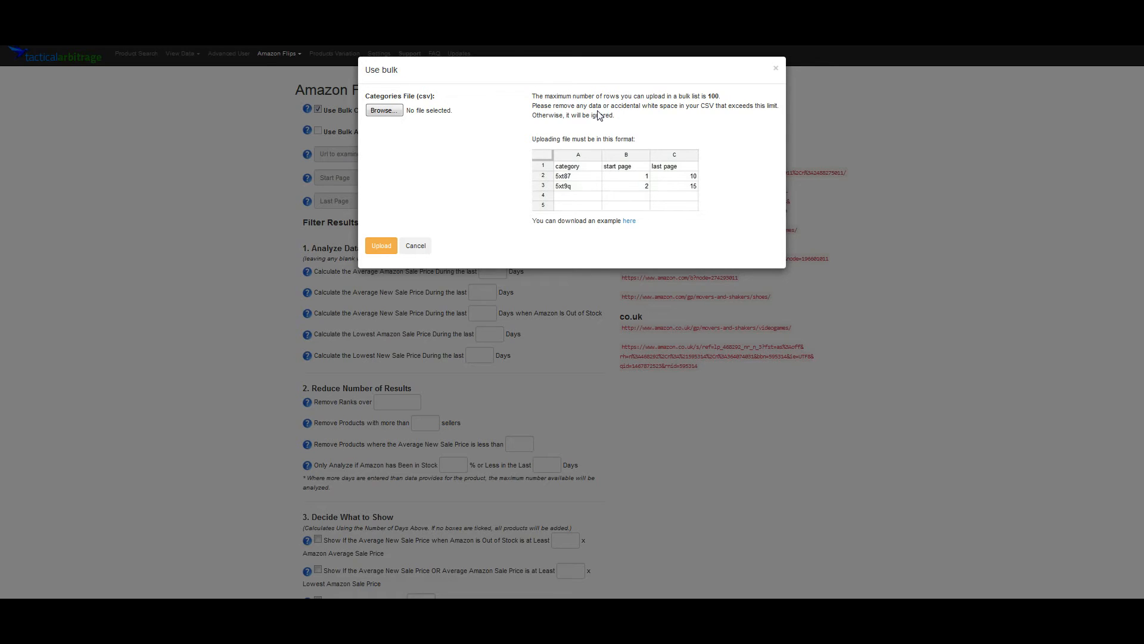
{"action": "left_click", "coordinate": [418, 245]}
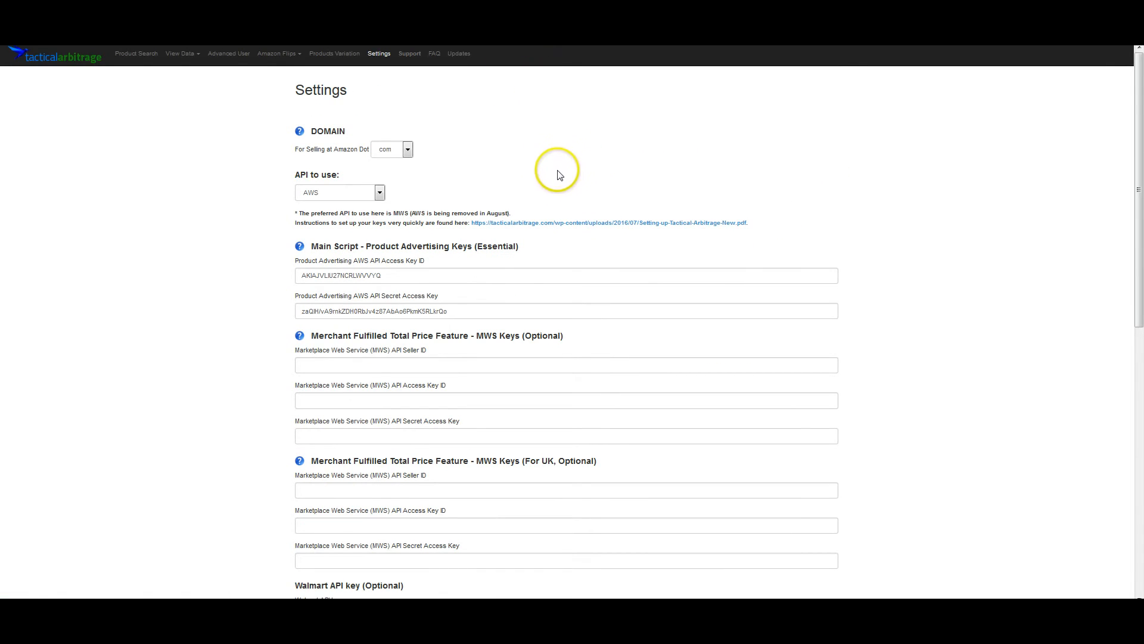
- Inspect the Walmart and Keepa API key fields on the Settings page
{"action": "scroll", "coordinate": [566, 189], "scroll_direction": "down", "scroll_amount": 5}
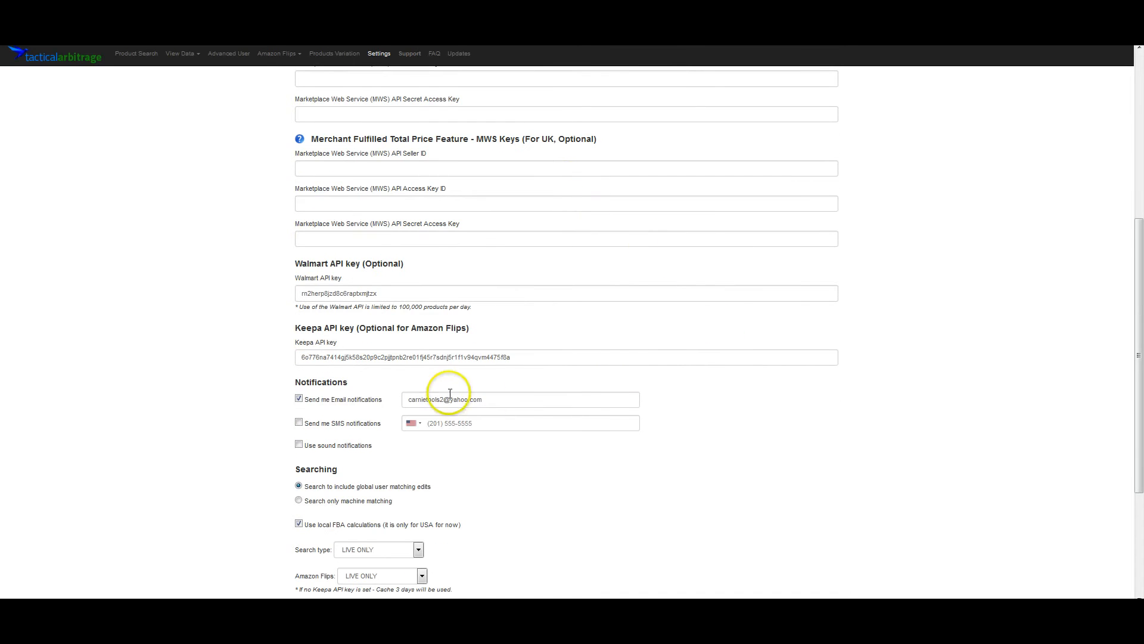
{"action": "left_click", "coordinate": [474, 358]}
{"action": "left_click", "coordinate": [510, 358]}
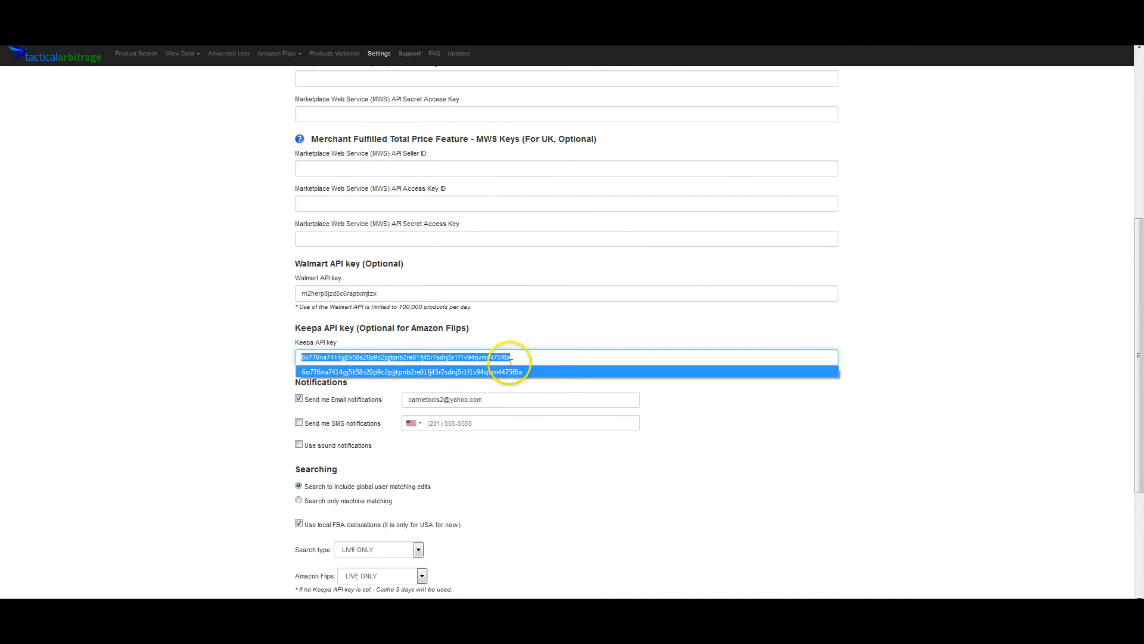
{"action": "left_click", "coordinate": [429, 293]}
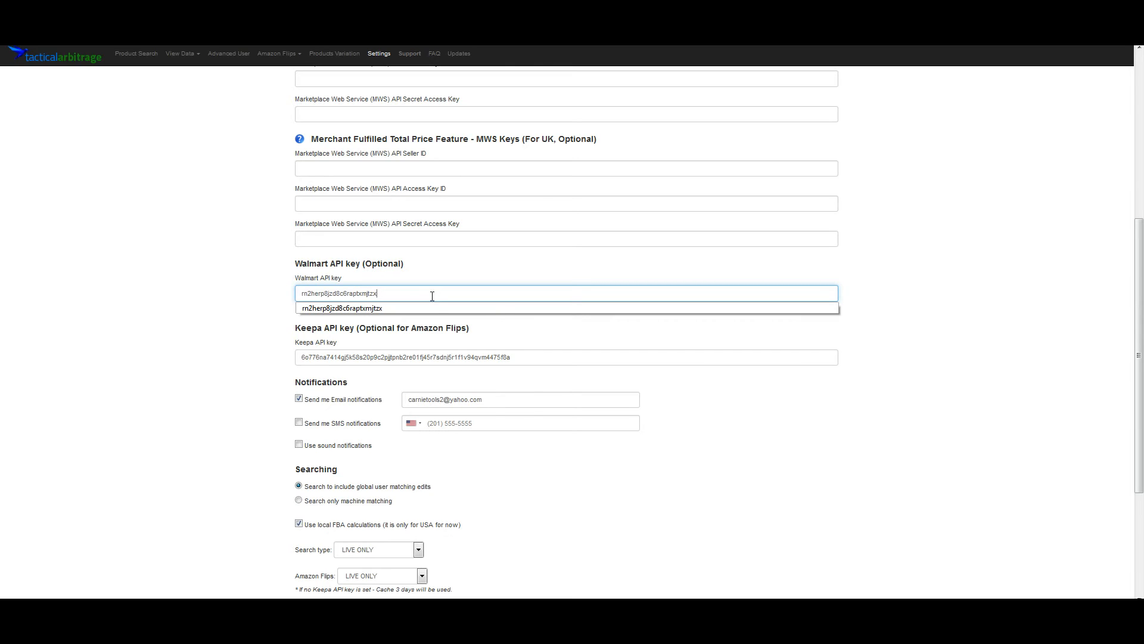
{"action": "left_click", "coordinate": [389, 264]}
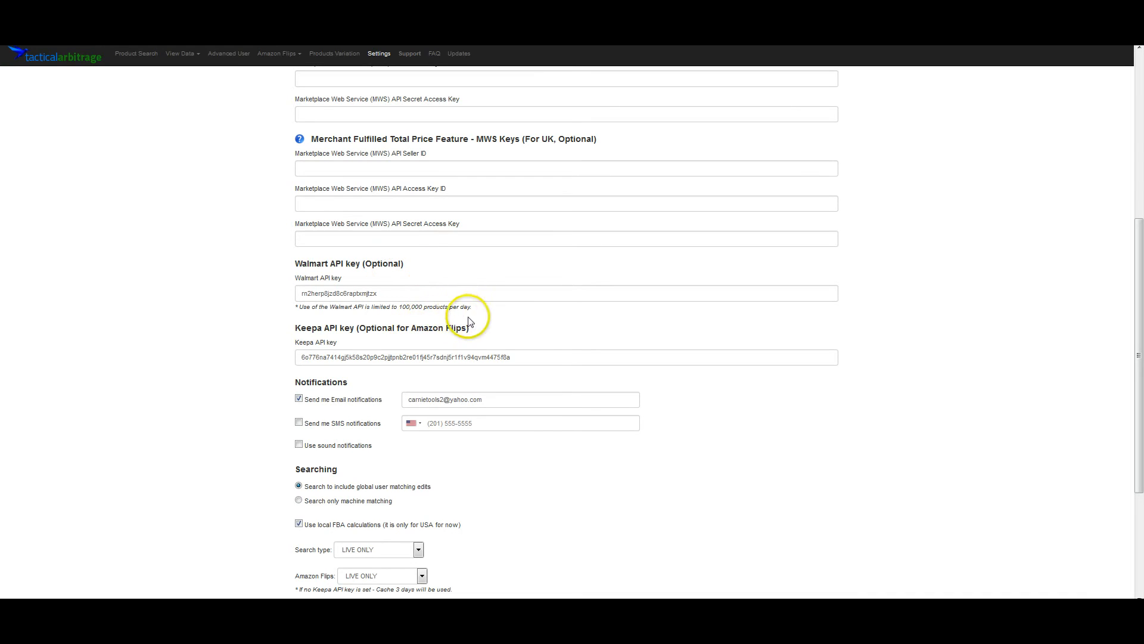
- Switch the API to use to MWS, then back to AWS
{"action": "scroll", "coordinate": [590, 325], "scroll_direction": "up", "scroll_amount": 3}
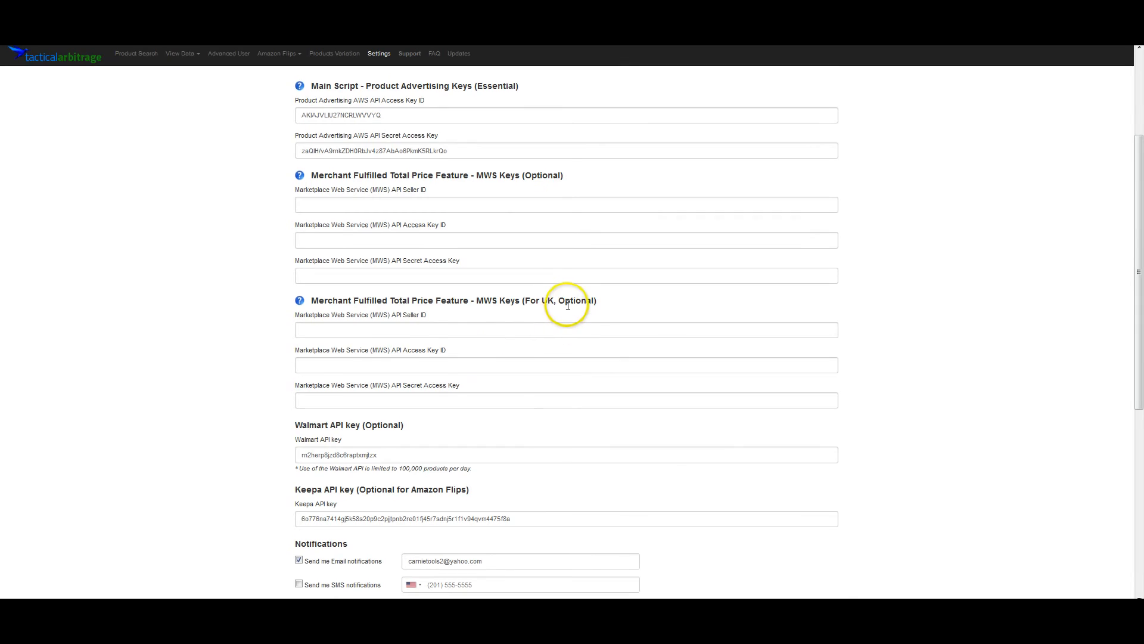
{"action": "scroll", "coordinate": [567, 301], "scroll_direction": "up", "scroll_amount": 3}
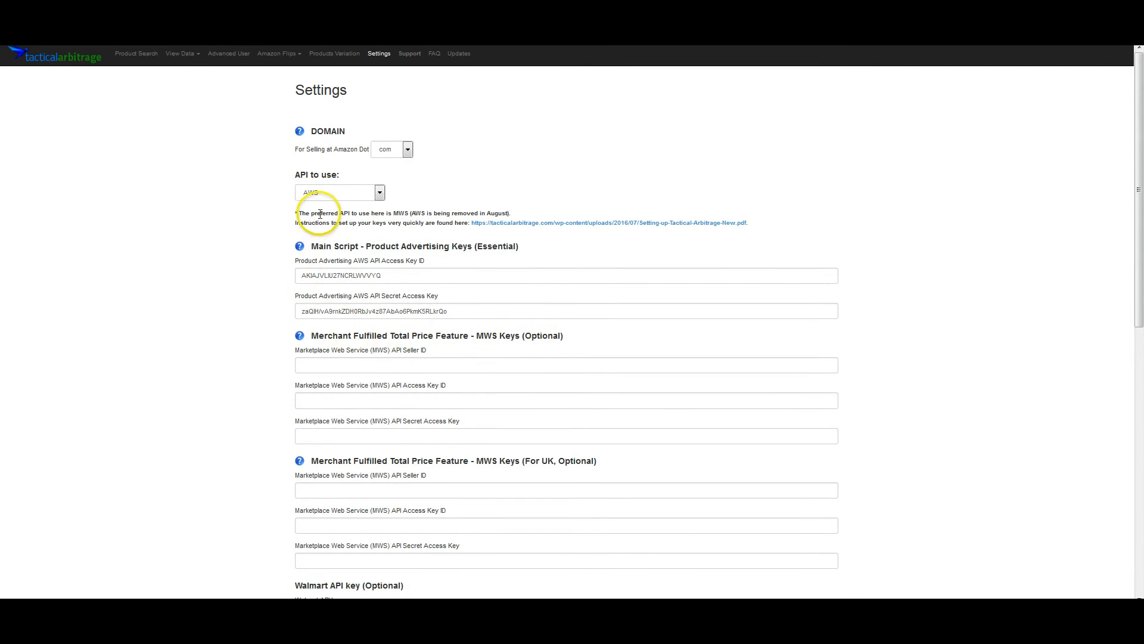
{"action": "left_click", "coordinate": [339, 197]}
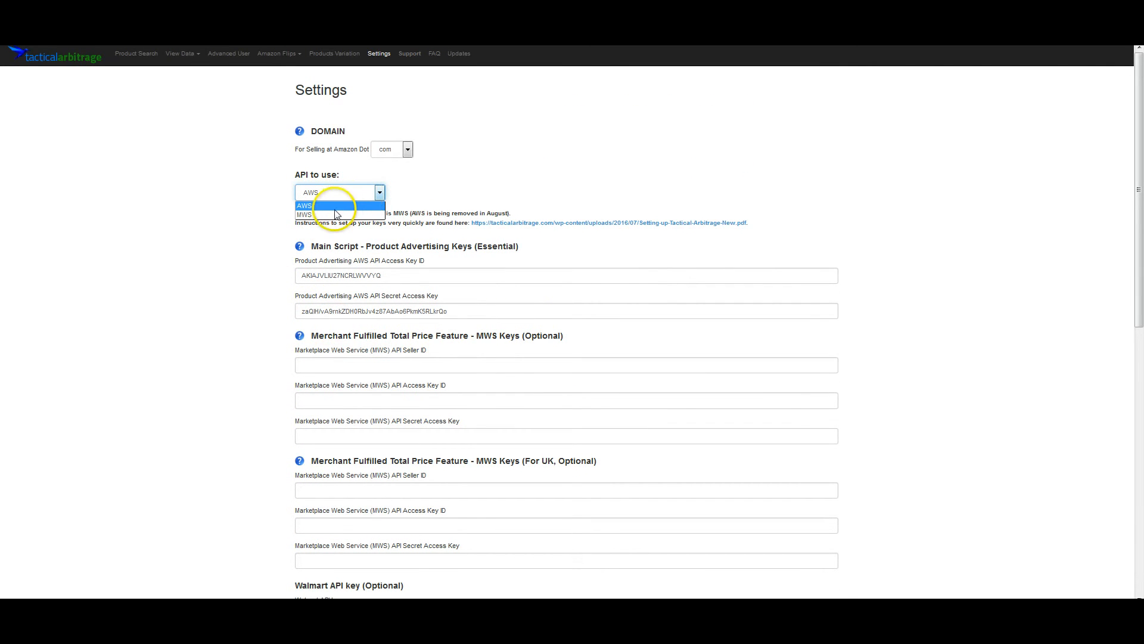
{"action": "left_click", "coordinate": [333, 214]}
{"action": "left_click", "coordinate": [348, 197]}
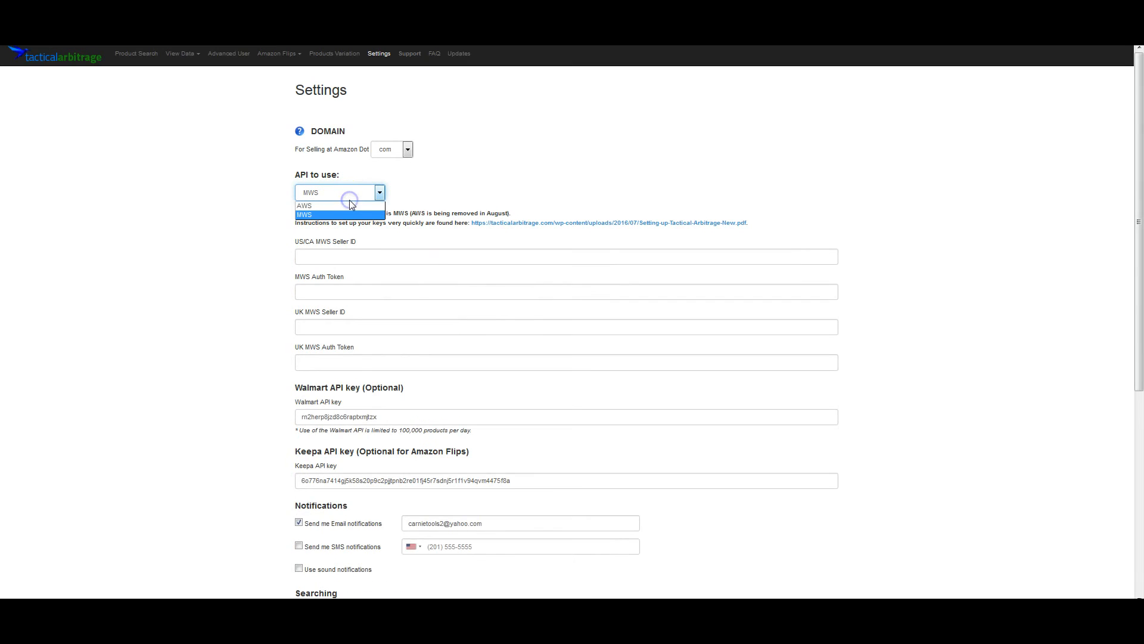
{"action": "left_click", "coordinate": [342, 206]}
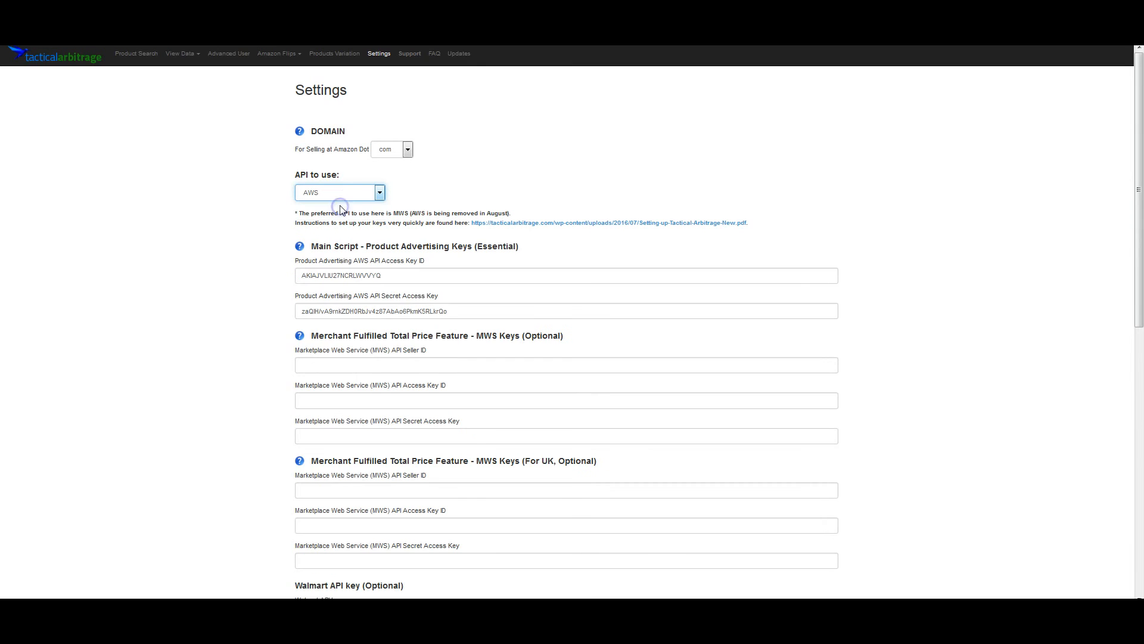
- Open the setup instructions PDF link in a new tab
{"action": "left_click", "coordinate": [376, 213]}
{"action": "right_click", "coordinate": [542, 228]}
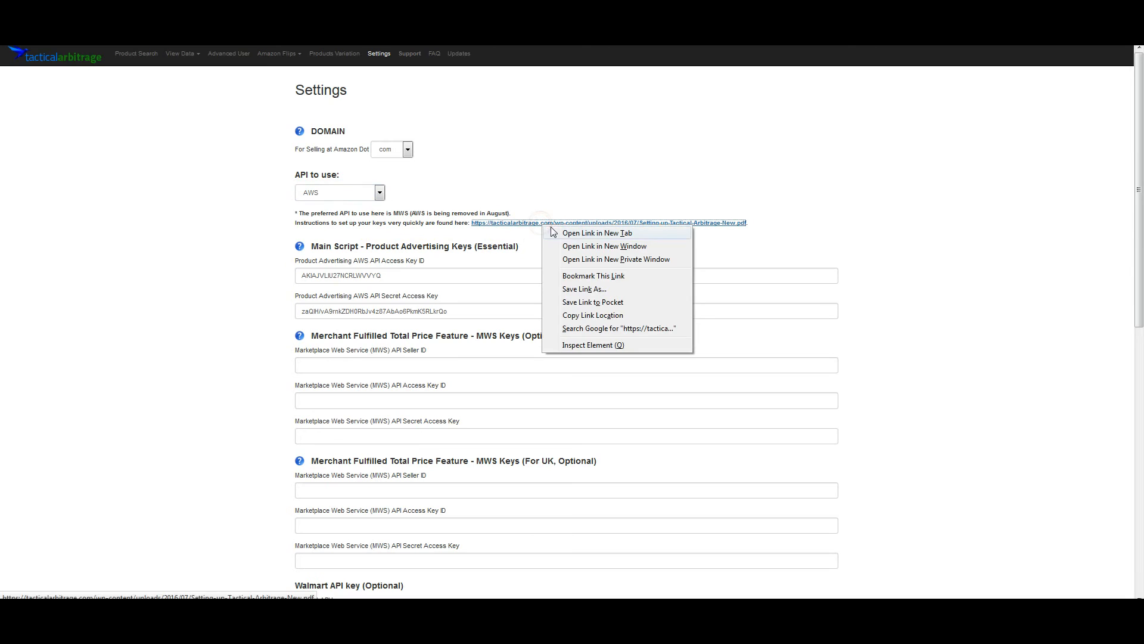
{"action": "left_click", "coordinate": [630, 167]}
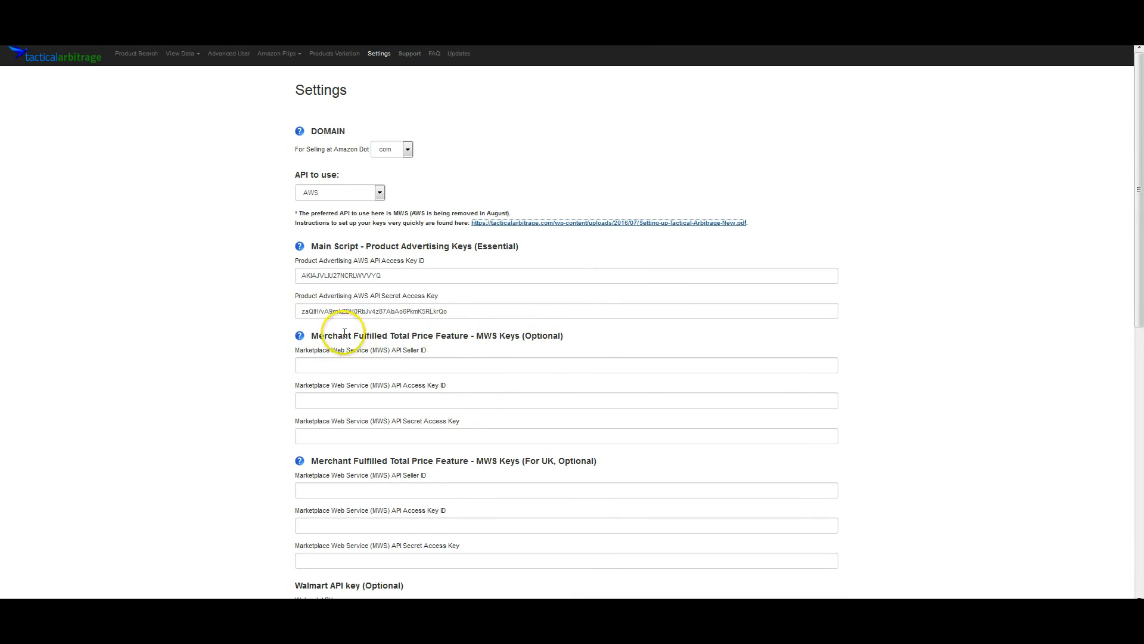
- Open the seller central MWS registration link from the MWS keys help popup
{"action": "left_click", "coordinate": [301, 337]}
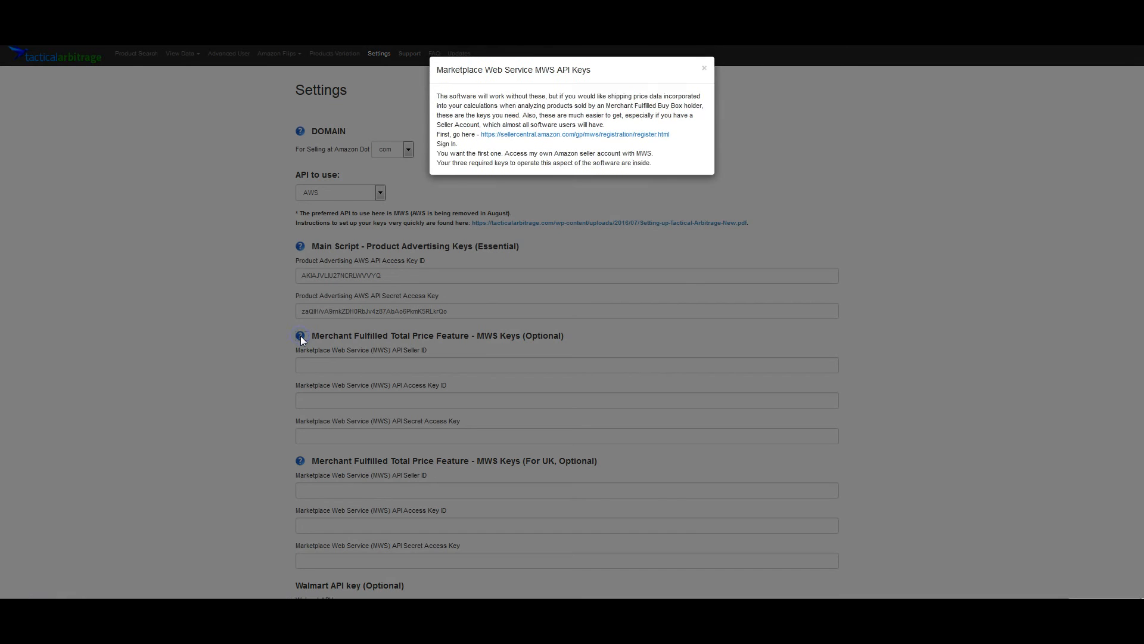
{"action": "left_click", "coordinate": [624, 135]}
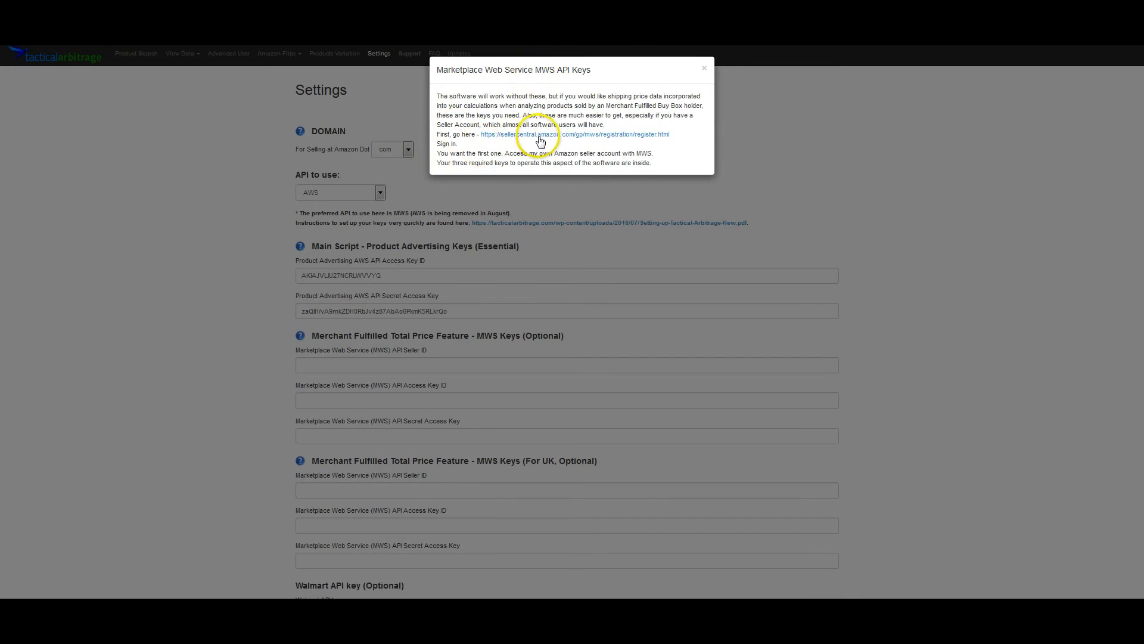
{"action": "left_click", "coordinate": [544, 141]}
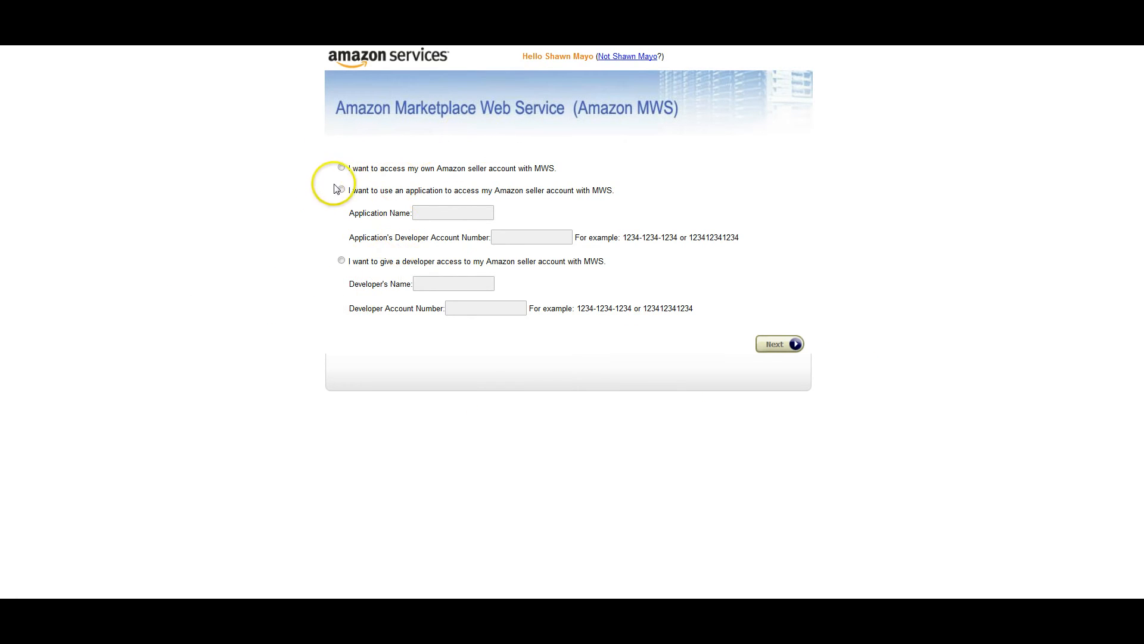
- Choose to access your own Amazon seller account with MWS and continue
{"action": "left_click", "coordinate": [341, 168]}
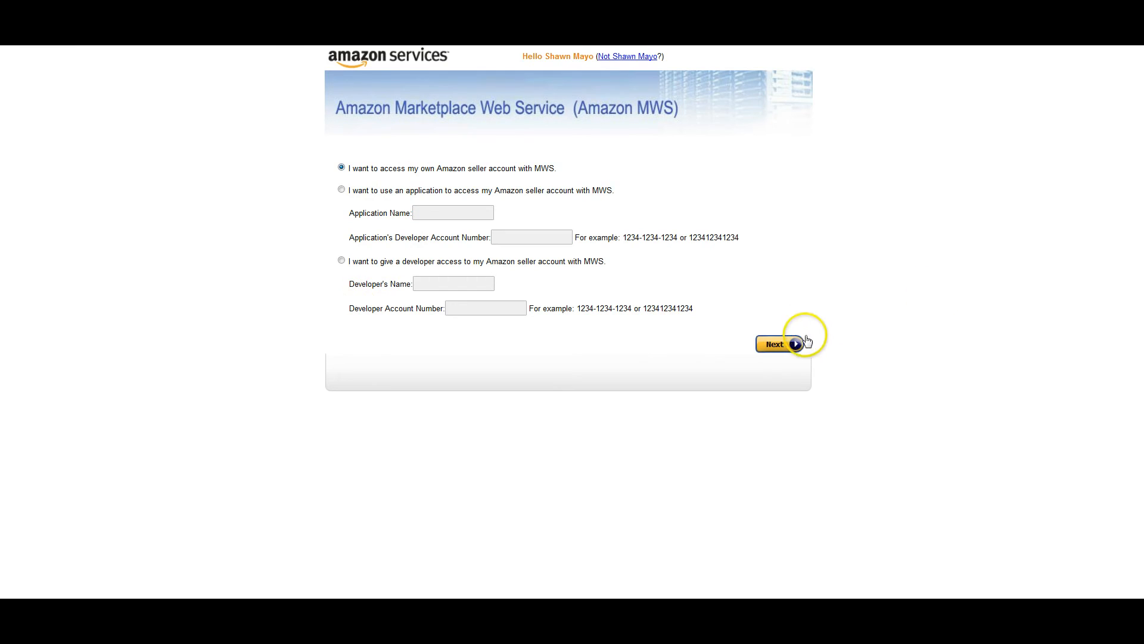
{"action": "left_click", "coordinate": [777, 343]}
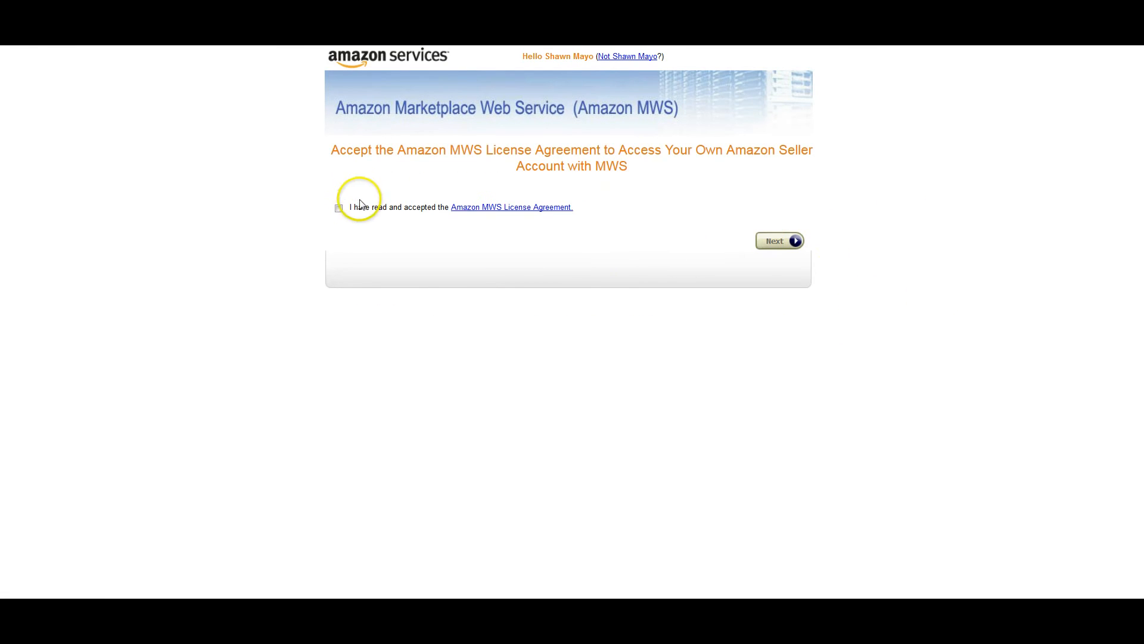
- Accept the Amazon MWS License Agreement and continue to the next page
{"action": "left_click", "coordinate": [338, 207]}
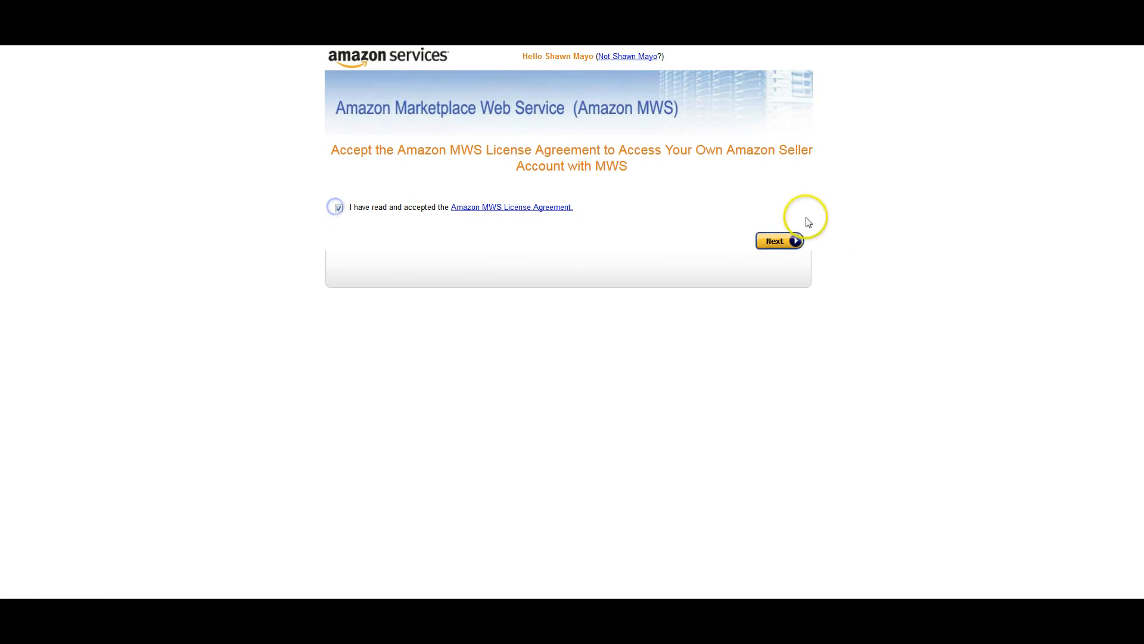
{"action": "left_click", "coordinate": [783, 244]}
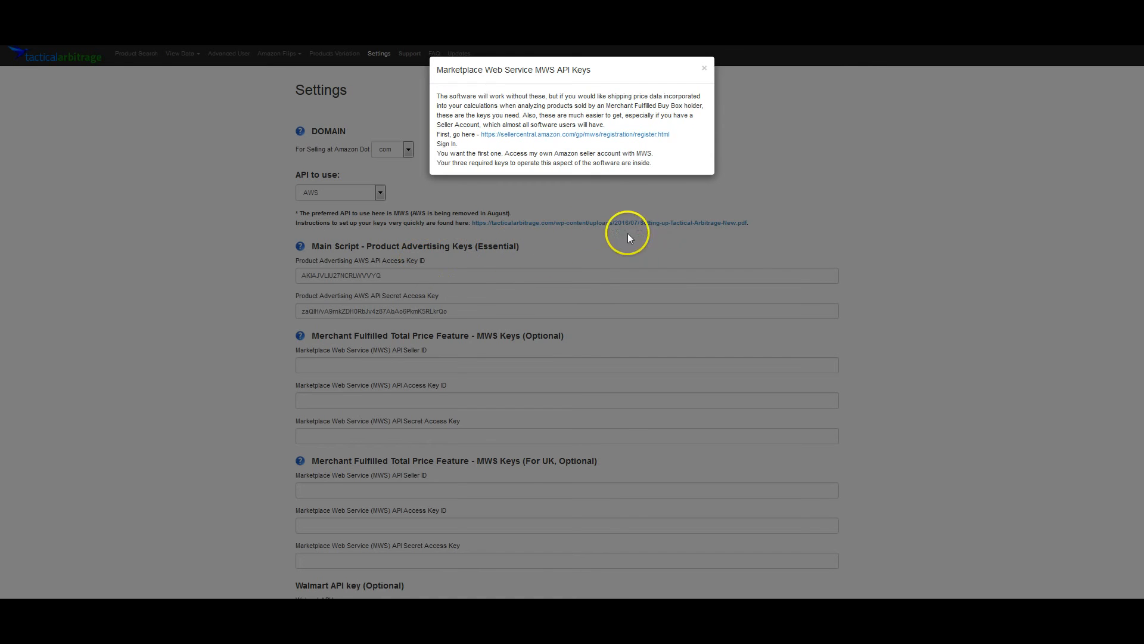
- Close the MWS API keys help popup and set the API to use to MWS
{"action": "left_click", "coordinate": [653, 239]}
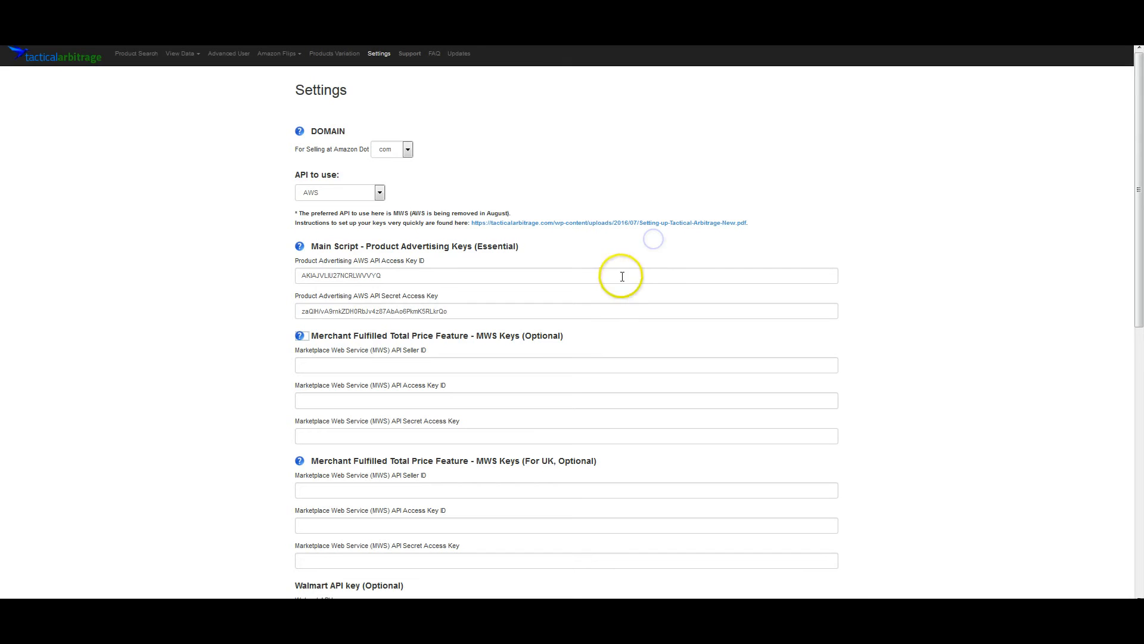
{"action": "left_click", "coordinate": [348, 191]}
{"action": "left_click", "coordinate": [340, 214]}
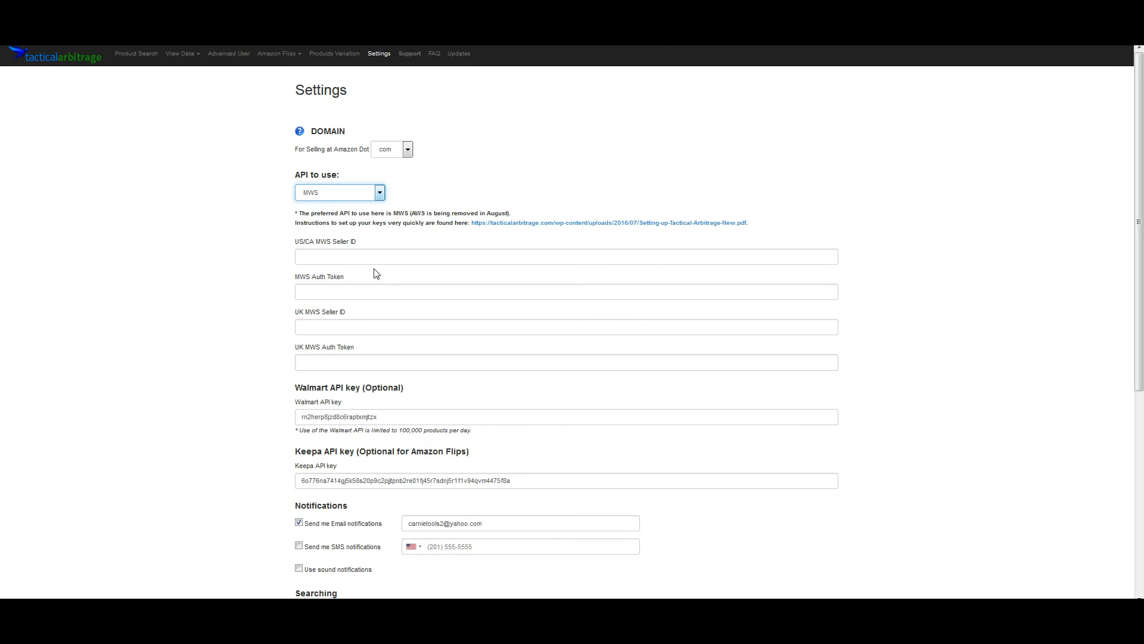
- Save the settings with MWS selected as the API to use
{"action": "scroll", "coordinate": [194, 327], "scroll_direction": "down", "scroll_amount": 3}
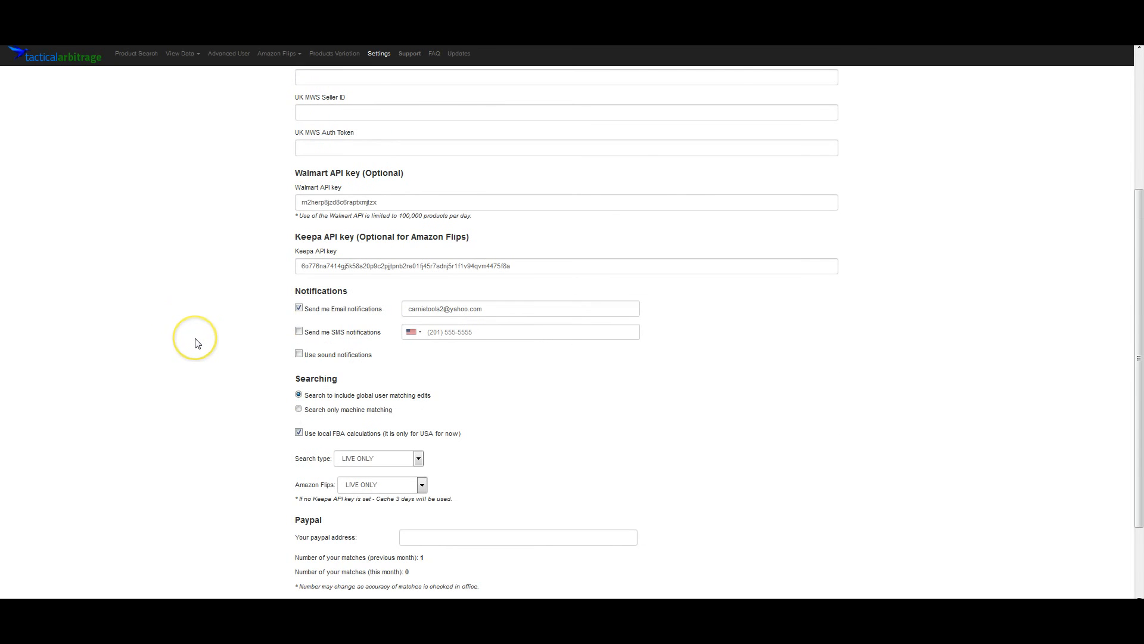
{"action": "scroll", "coordinate": [197, 341], "scroll_direction": "down", "scroll_amount": 2}
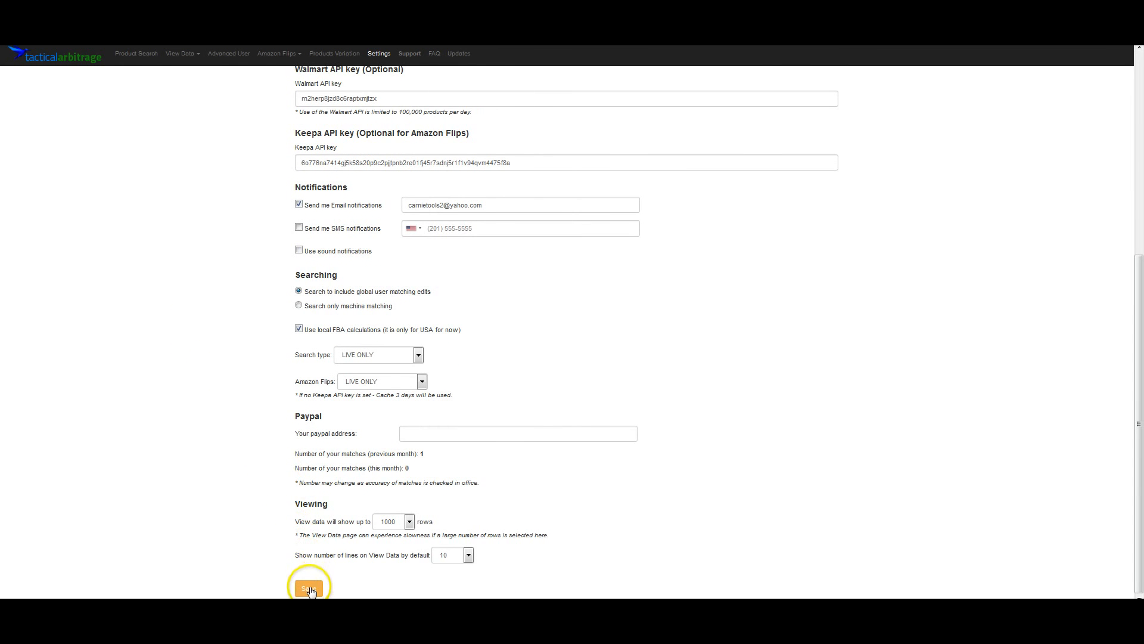
{"action": "left_click", "coordinate": [309, 588]}
{"action": "scroll", "coordinate": [312, 459], "scroll_direction": "down", "scroll_amount": 2}
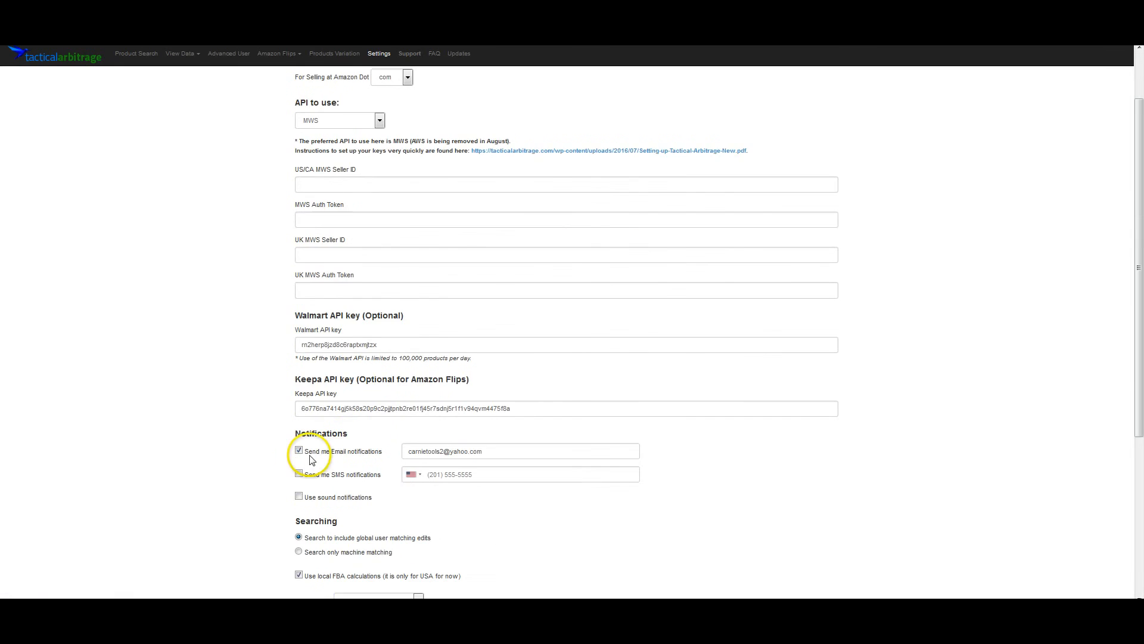
- Open the Amazon Flips cache options, keep LIVE ONLY selected, and save the settings again
{"action": "scroll", "coordinate": [311, 459], "scroll_direction": "down", "scroll_amount": 3}
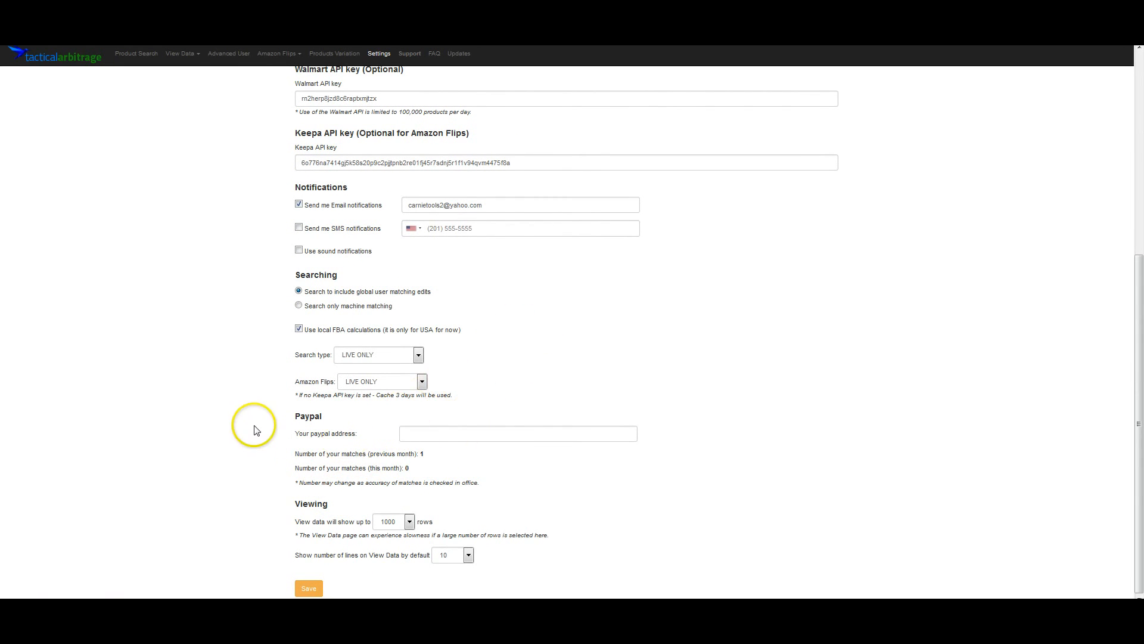
{"action": "left_click", "coordinate": [420, 383]}
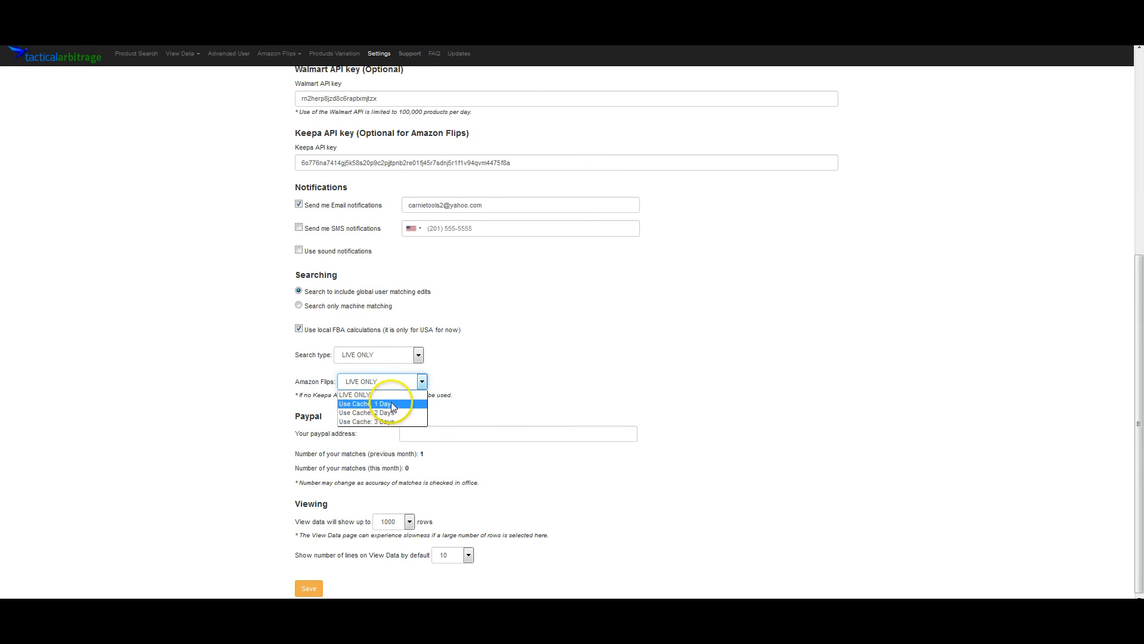
{"action": "left_click", "coordinate": [395, 398]}
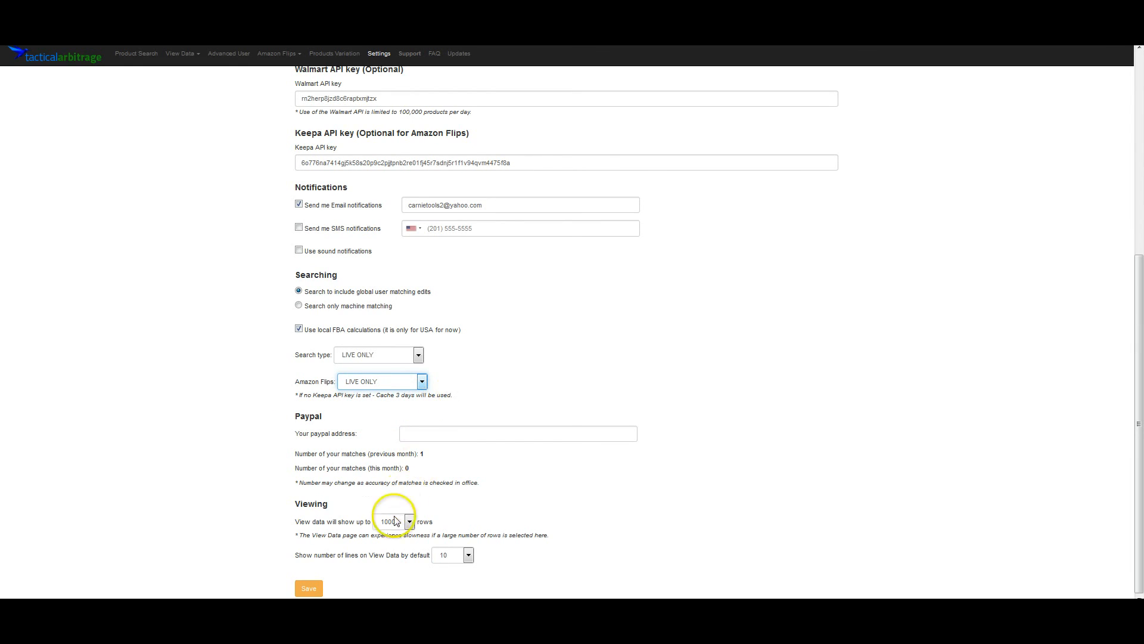
{"action": "left_click", "coordinate": [308, 590]}
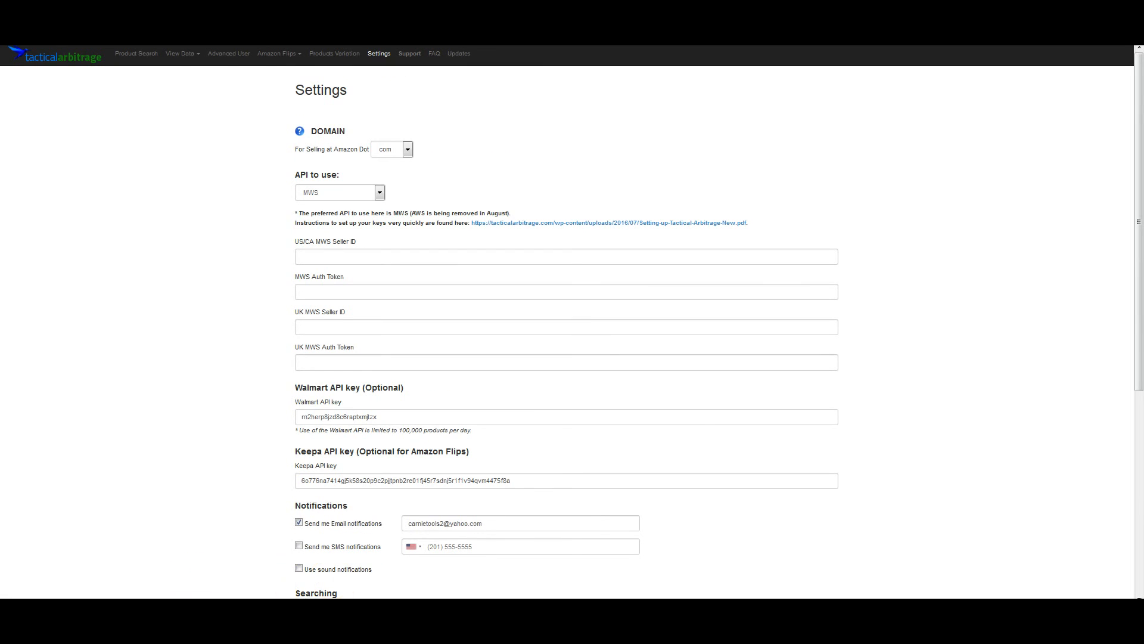